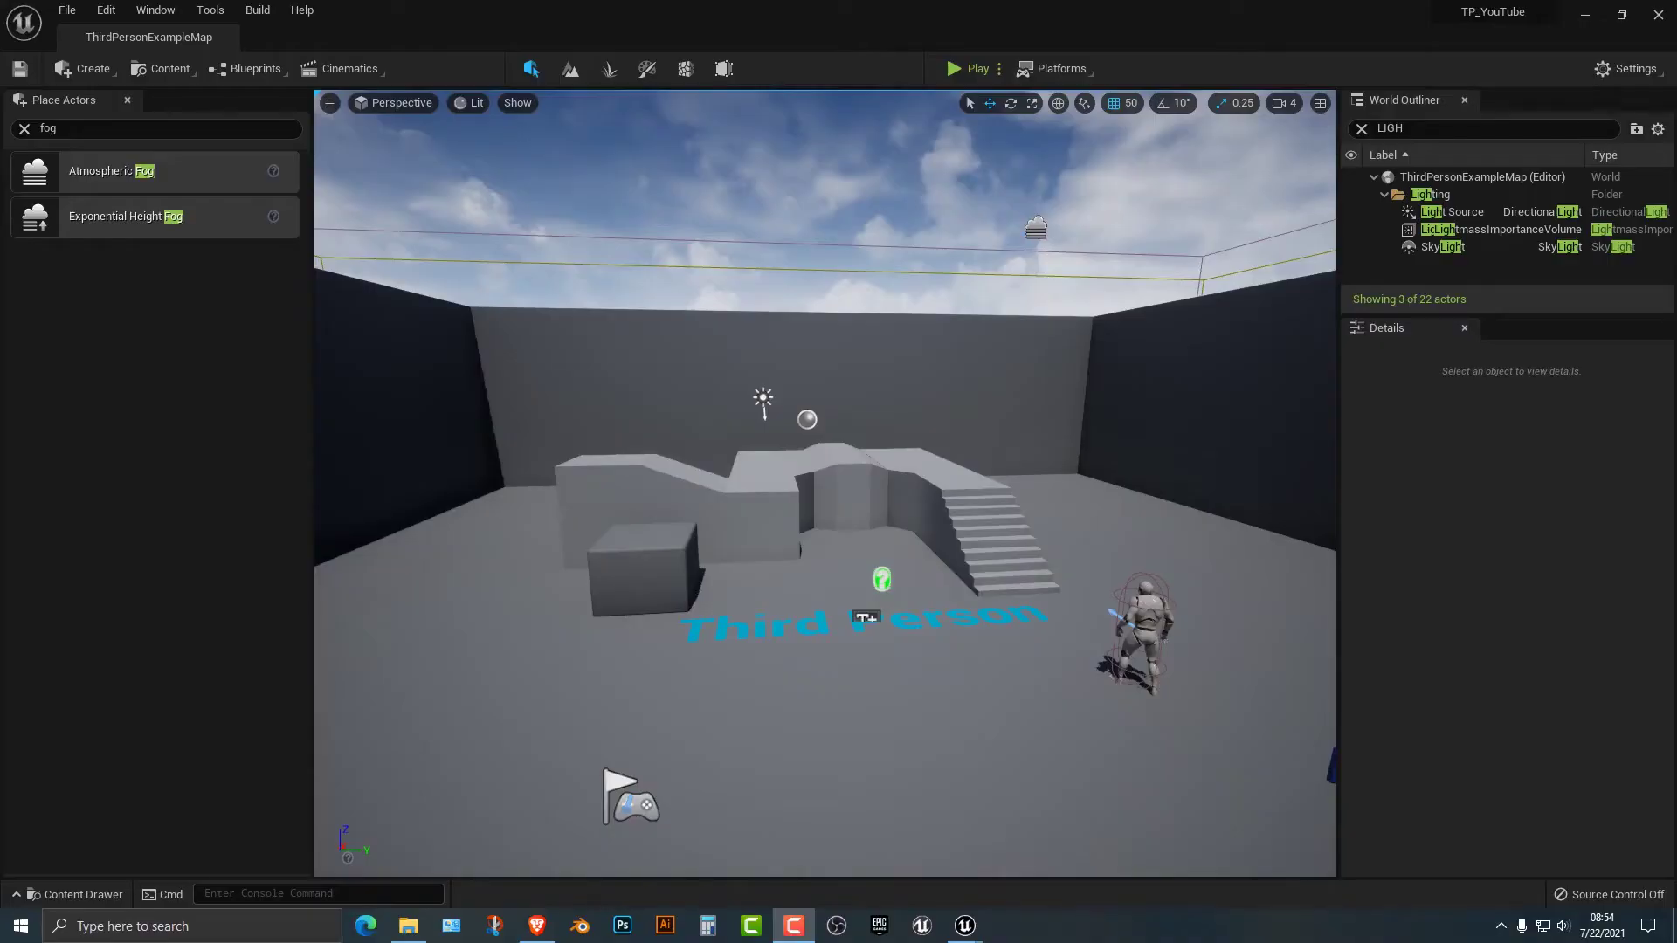
# Select the sky sphere in the level and expand its Default settings
pyautogui.moveTo(825, 489); pyautogui.dragTo(860, 236, button='right')
pyautogui.moveTo(826, 332); pyautogui.dragTo(817, 450, button='right')
pyautogui.click(821, 375)
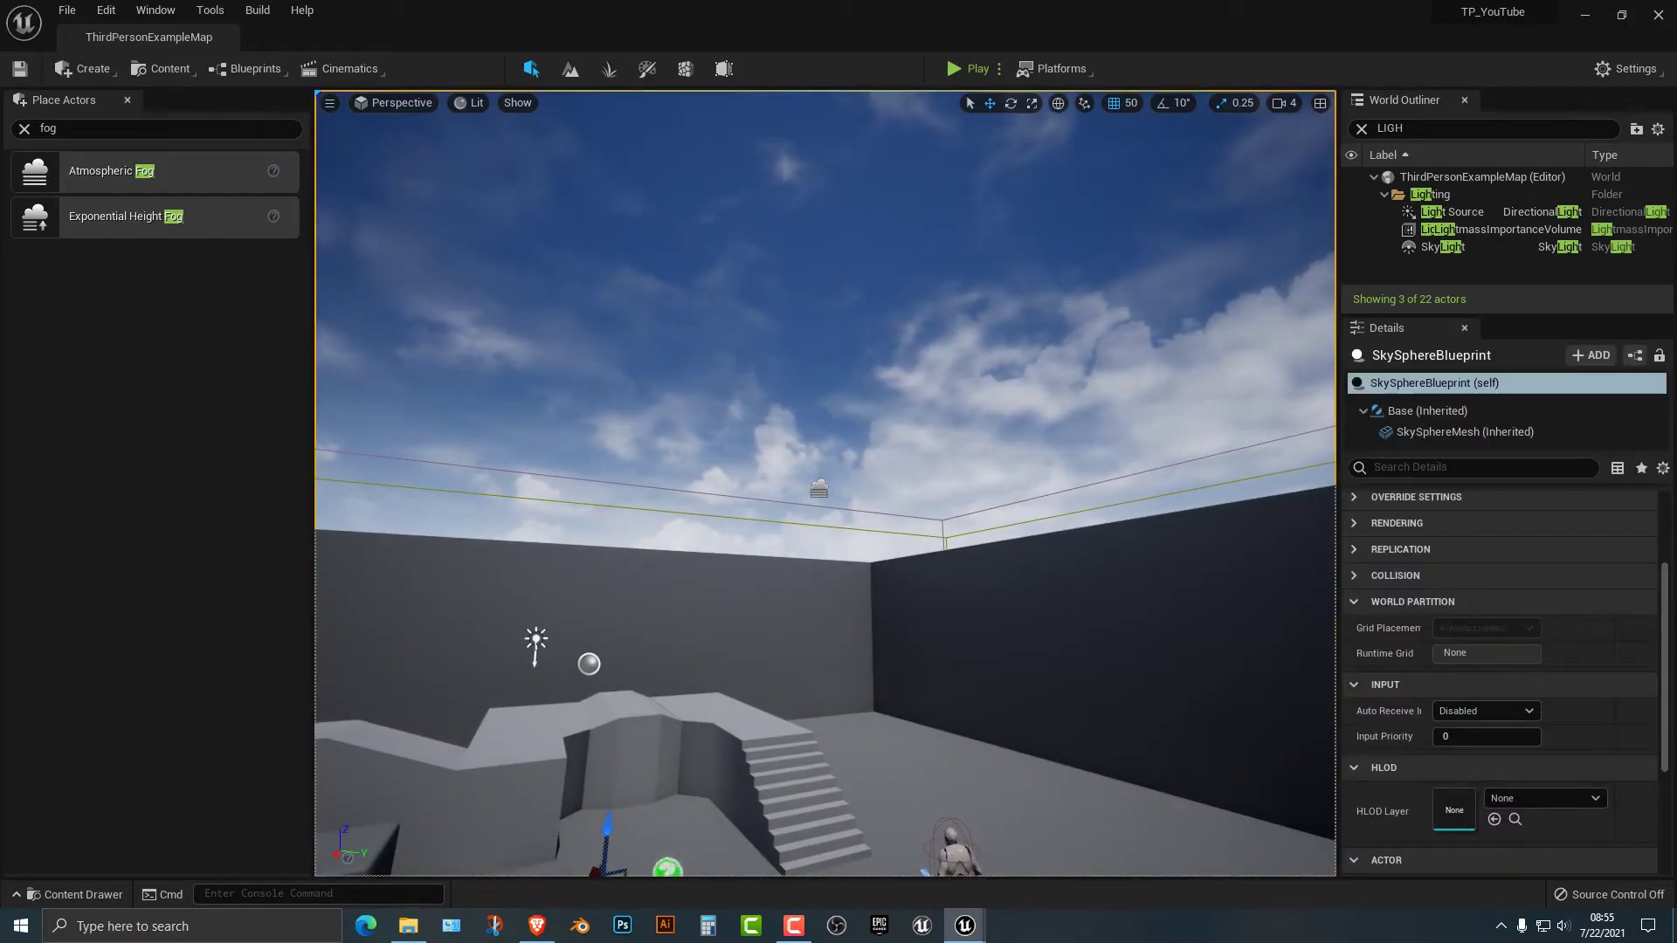
pyautogui.press('w')
pyautogui.scroll(4, 1499, 681)
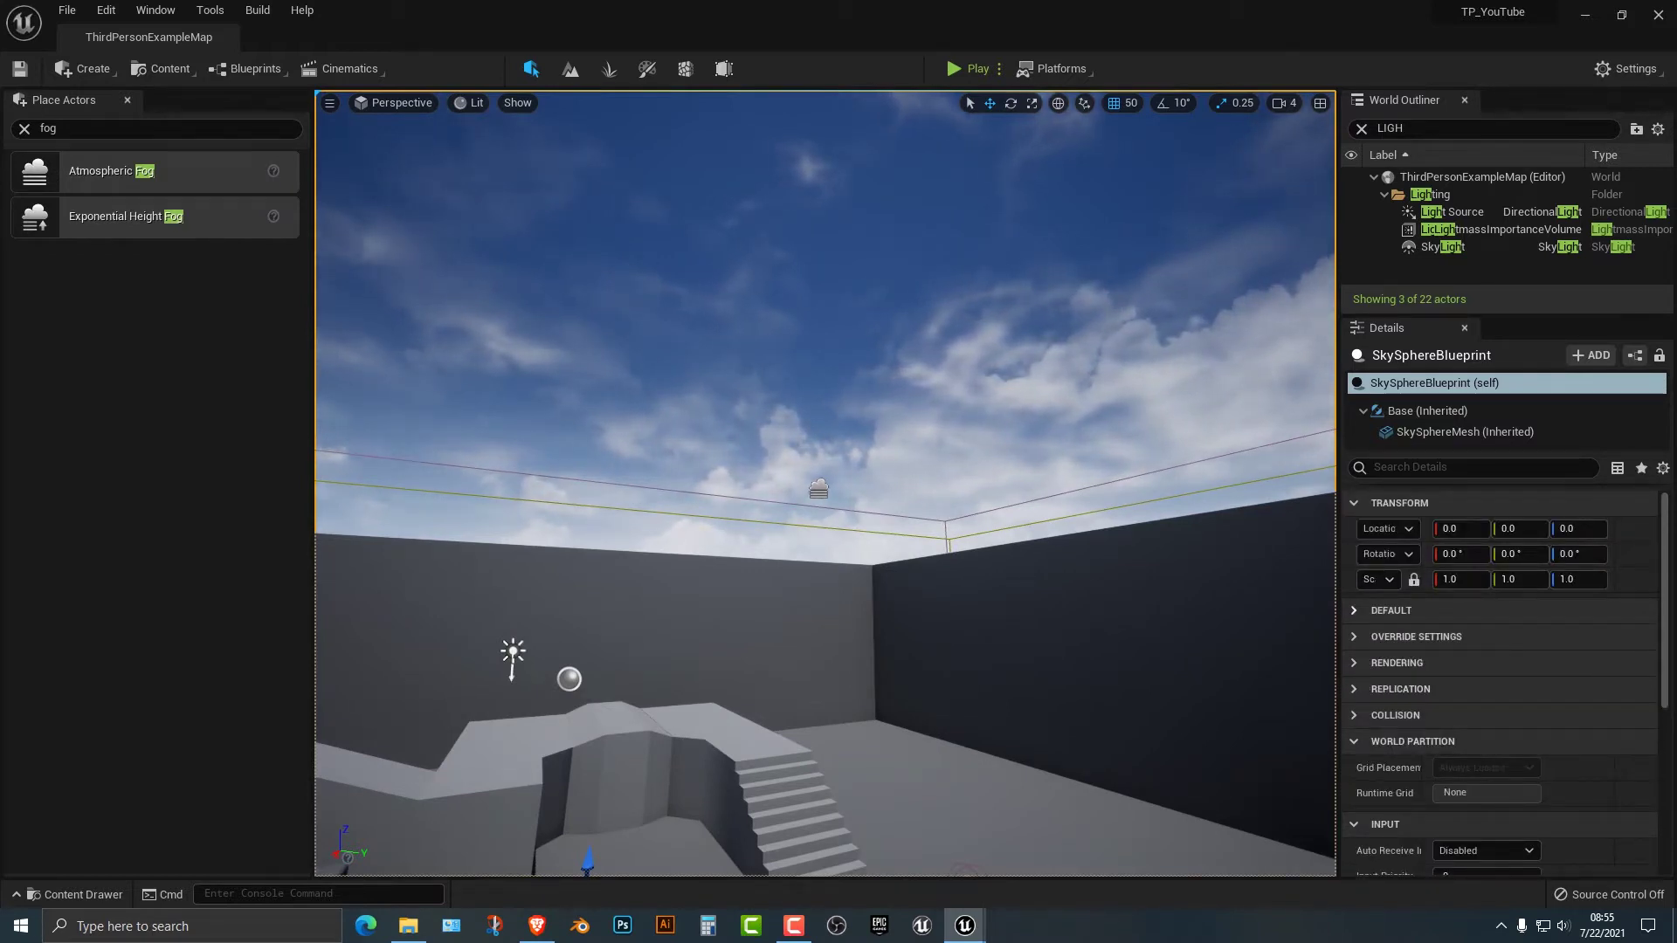
pyautogui.click(1354, 611)
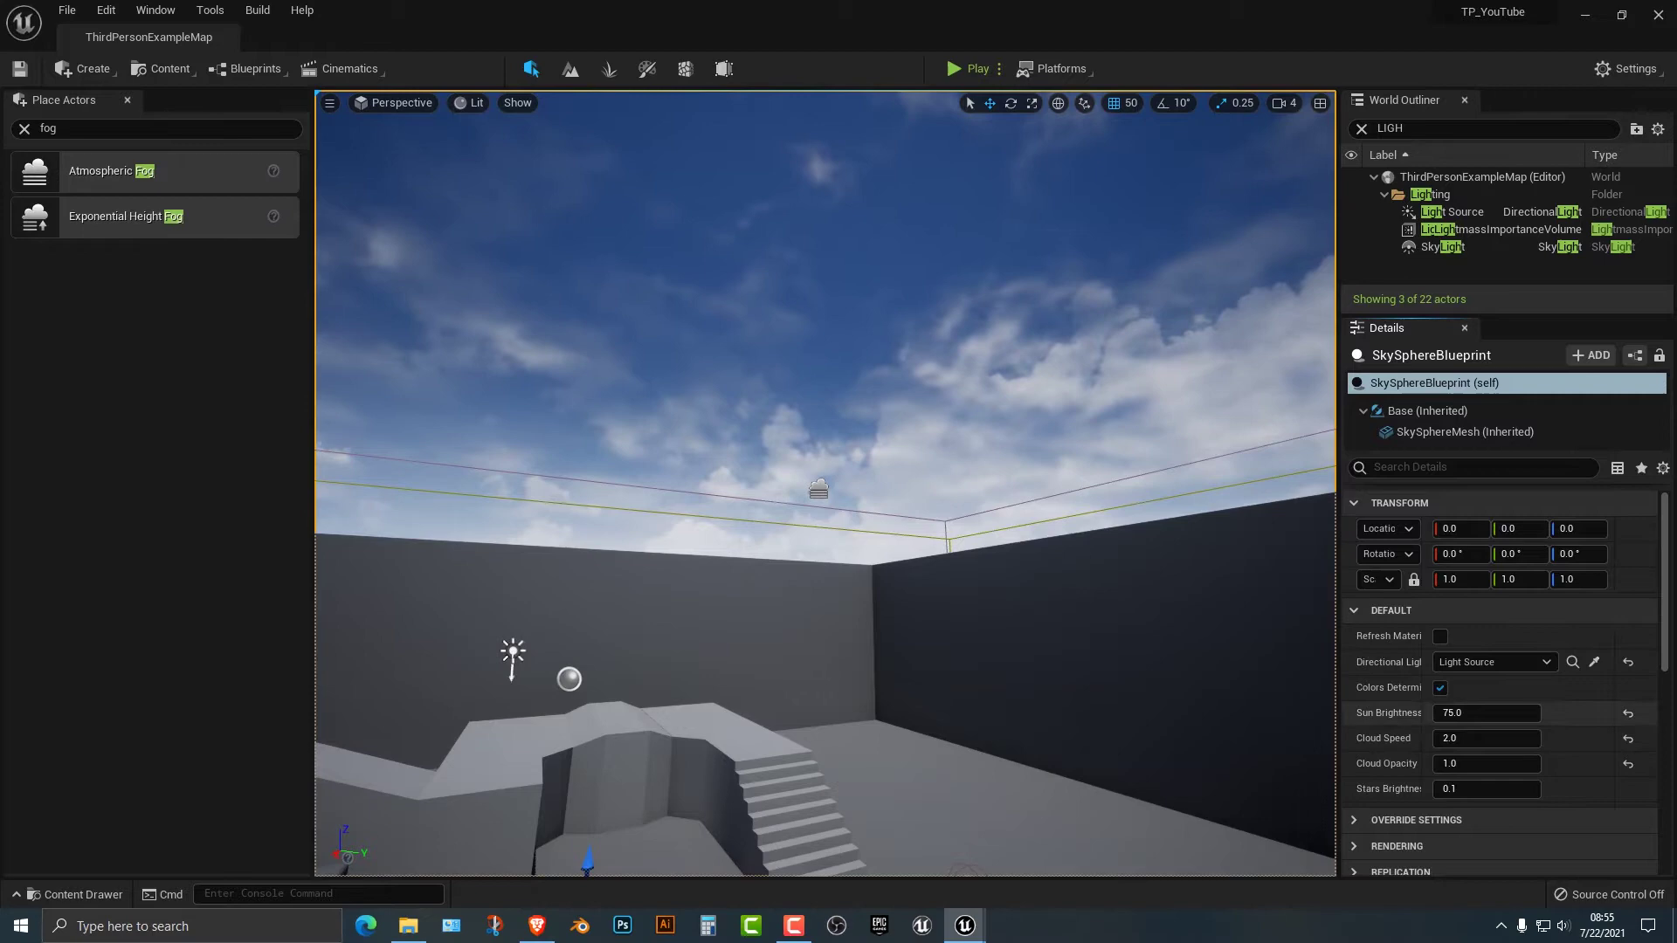
pyautogui.scroll(-1, 1486, 734)
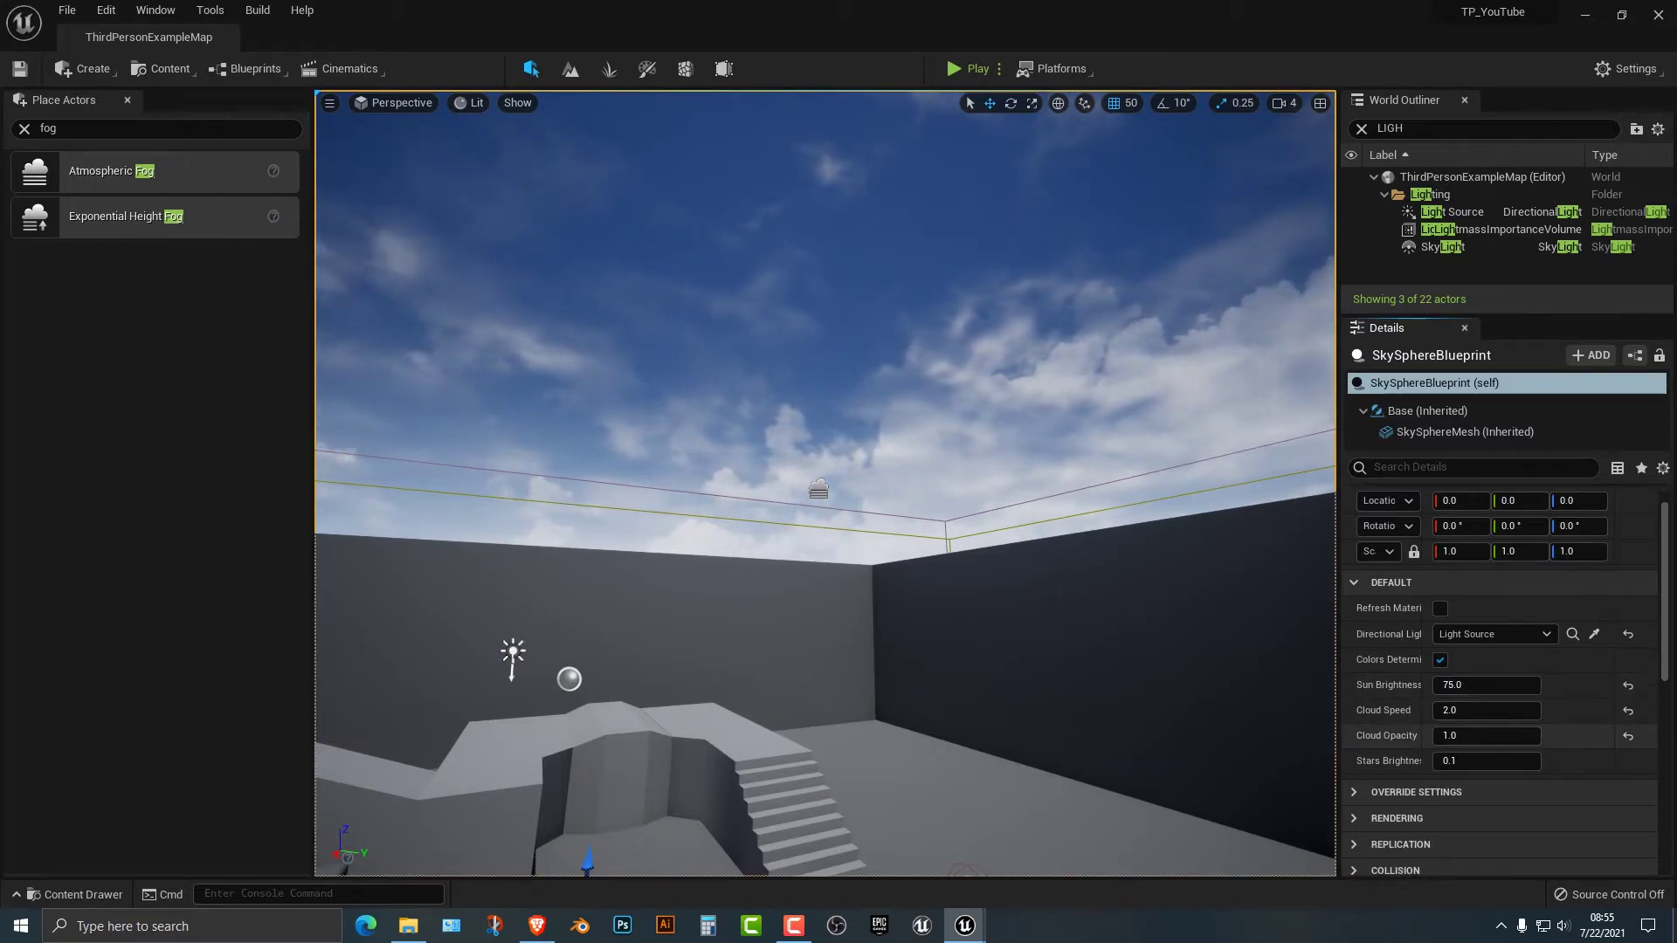
# Try lowering the sky sphere's sun brightness to about 2.64, and undo the change
pyautogui.moveTo(873, 489); pyautogui.dragTo(515, 272, button='right')
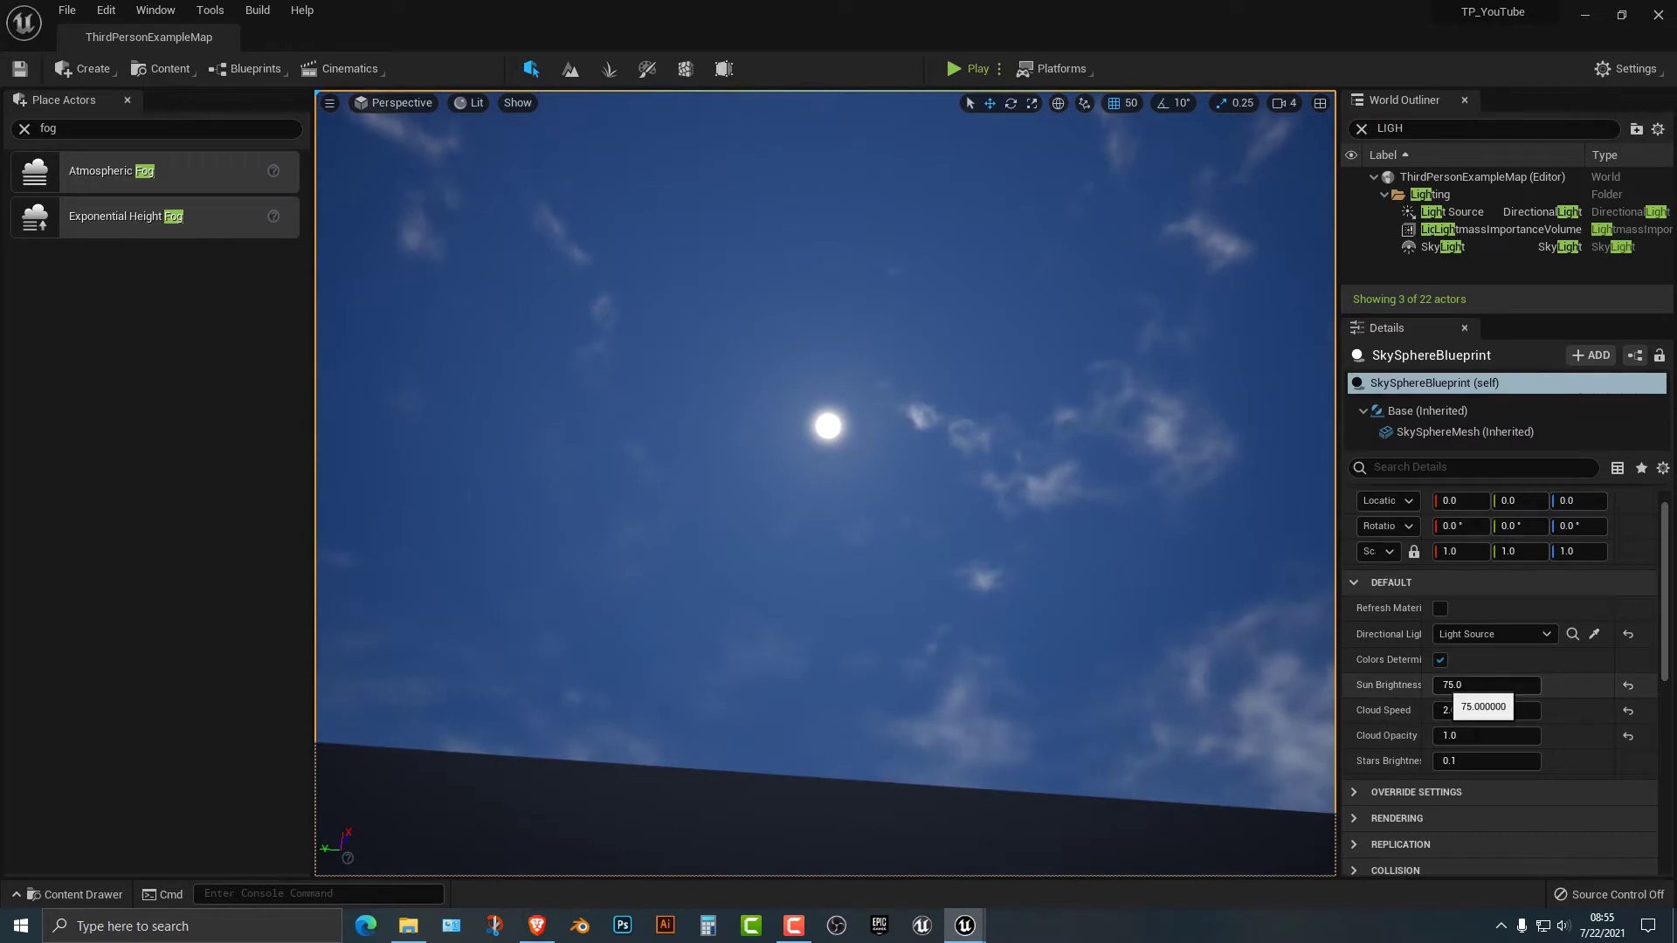
pyautogui.moveTo(1486, 685)
pyautogui.mouseDown()
pyautogui.moveTo(1634, 684)
pyautogui.moveTo(1493, 685)
pyautogui.mouseUp()
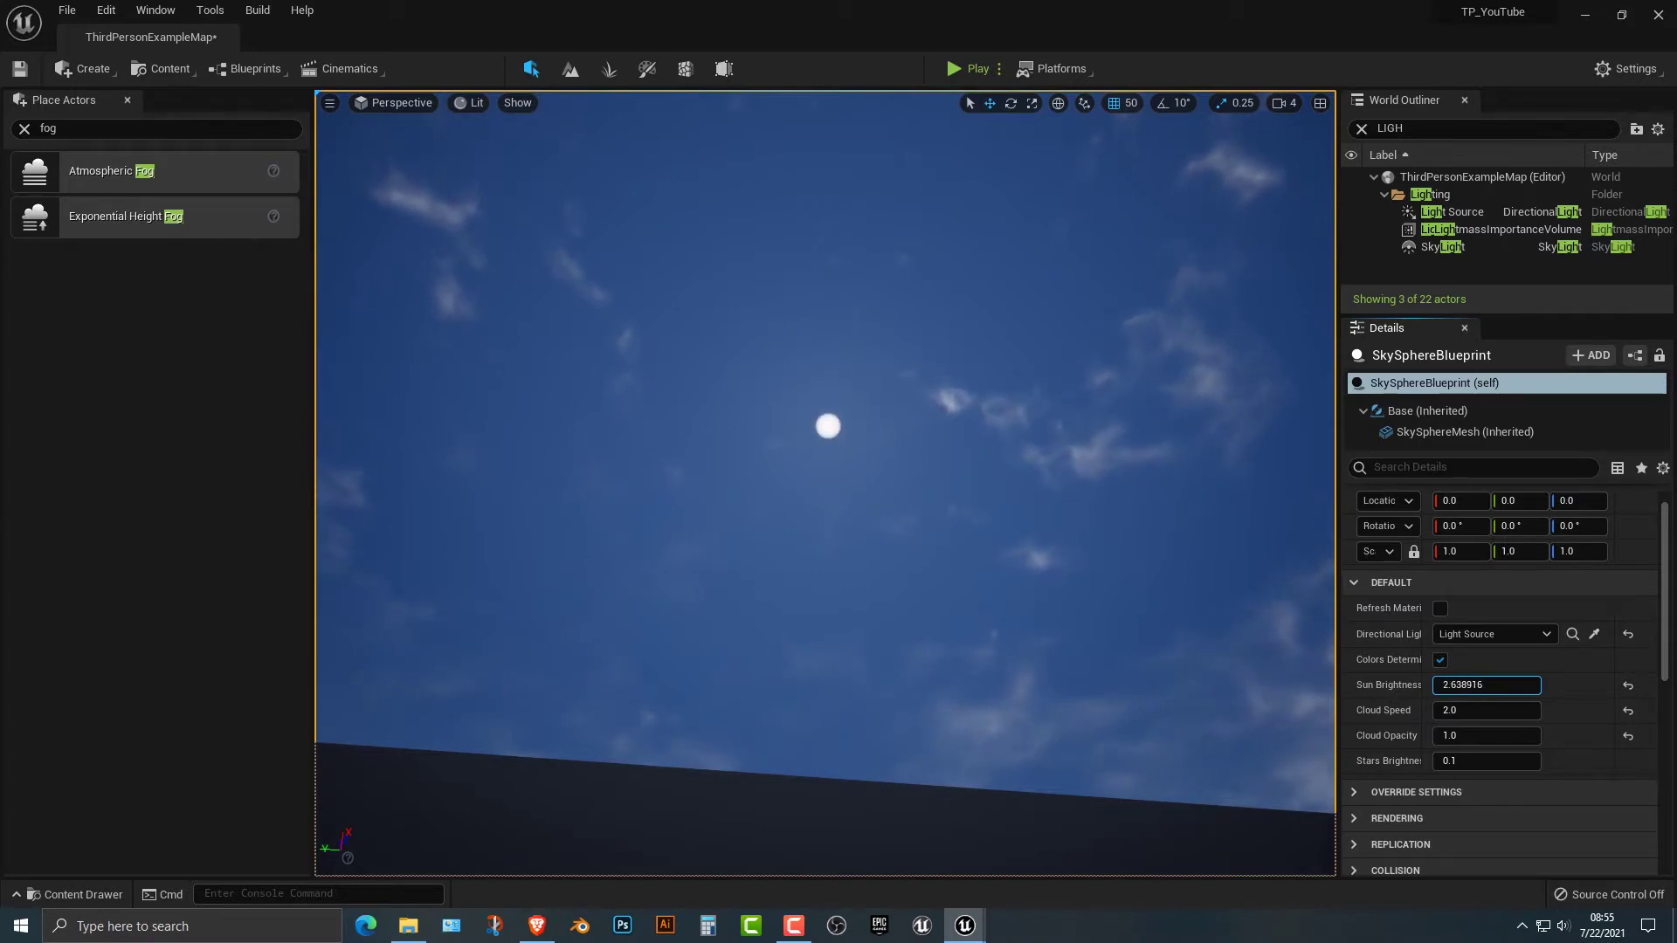
pyautogui.hotkey('ctrl', 'z')
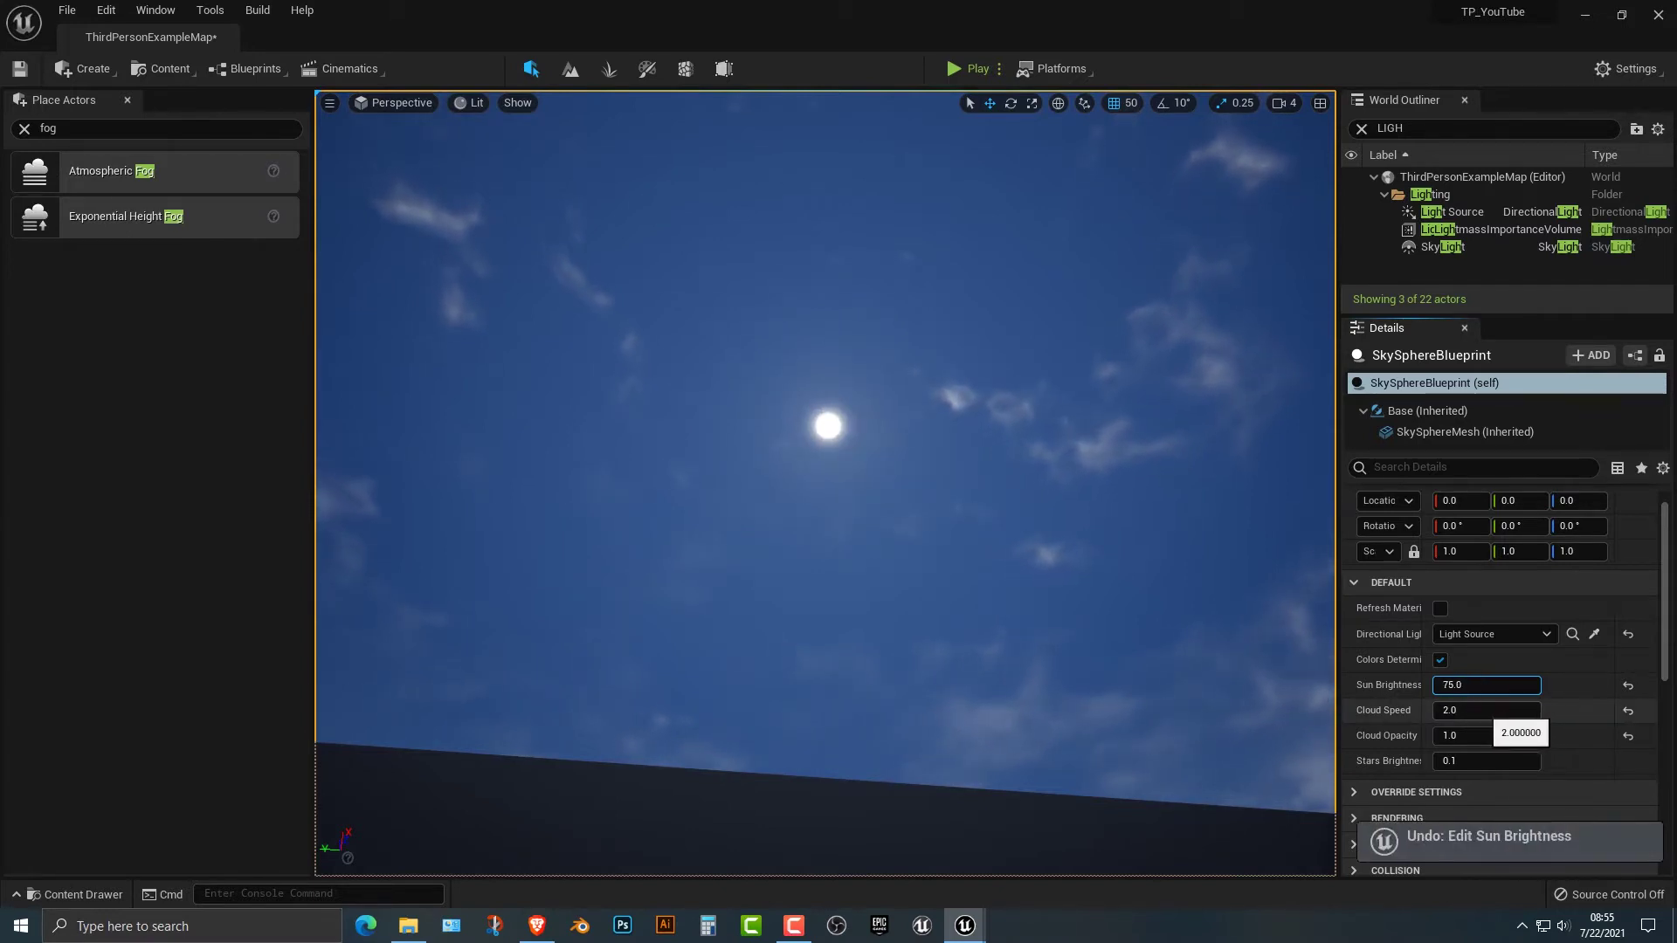
# Try raising the sun brightness to about 695 and the cloud speed to about 7781575.5
pyautogui.moveTo(1485, 684)
pyautogui.mouseDown()
pyautogui.moveTo(1449, 684)
pyautogui.moveTo(1532, 685)
pyautogui.moveTo(1507, 684)
pyautogui.mouseUp()
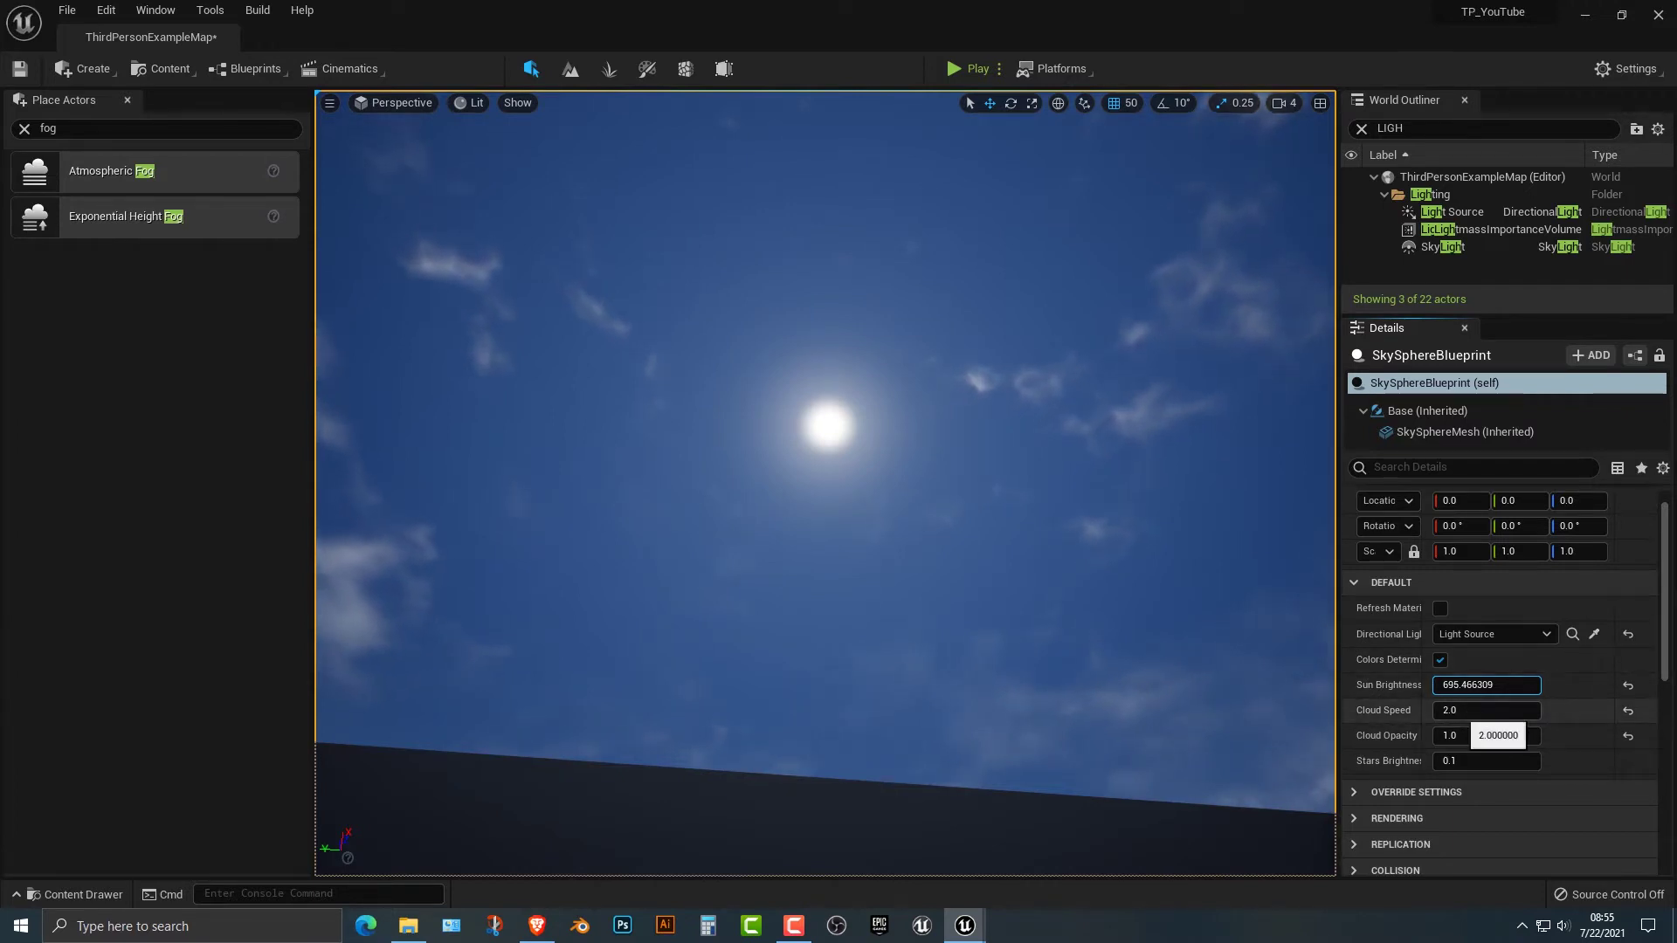
pyautogui.moveTo(1461, 712); pyautogui.dragTo(1559, 712)
pyautogui.moveTo(1048, 524); pyautogui.dragTo(655, 838, button='right')
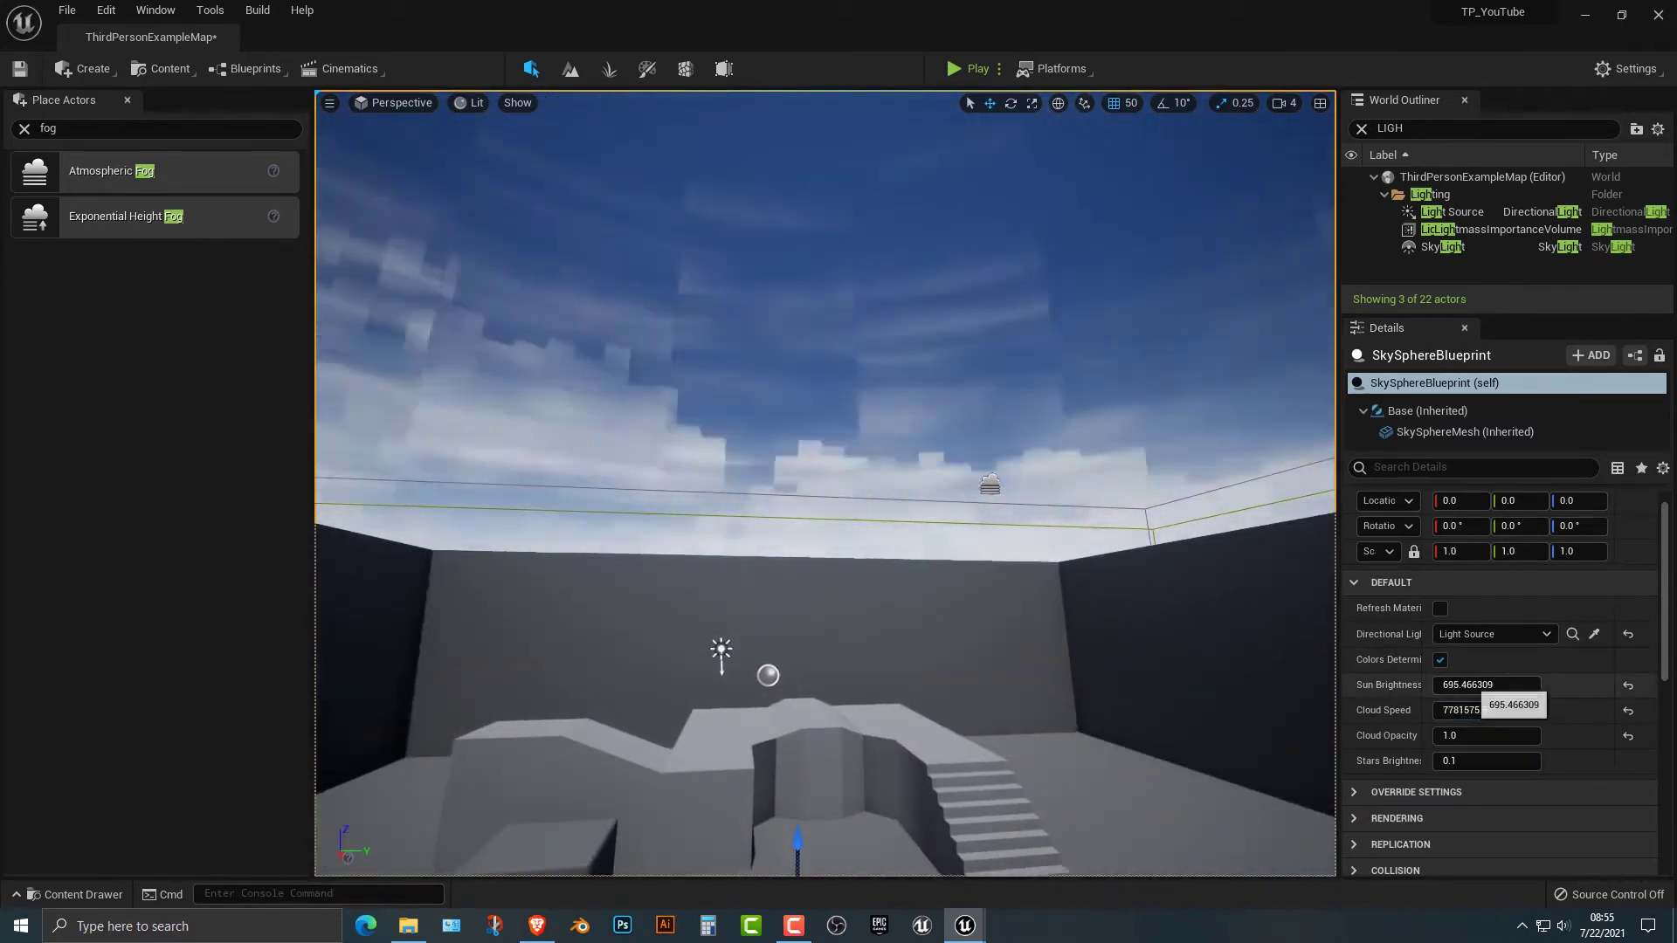
# Set both the sun brightness and the cloud speed of the sky sphere to 100
pyautogui.click(1484, 684)
pyautogui.write('100')
pyautogui.press('Return')
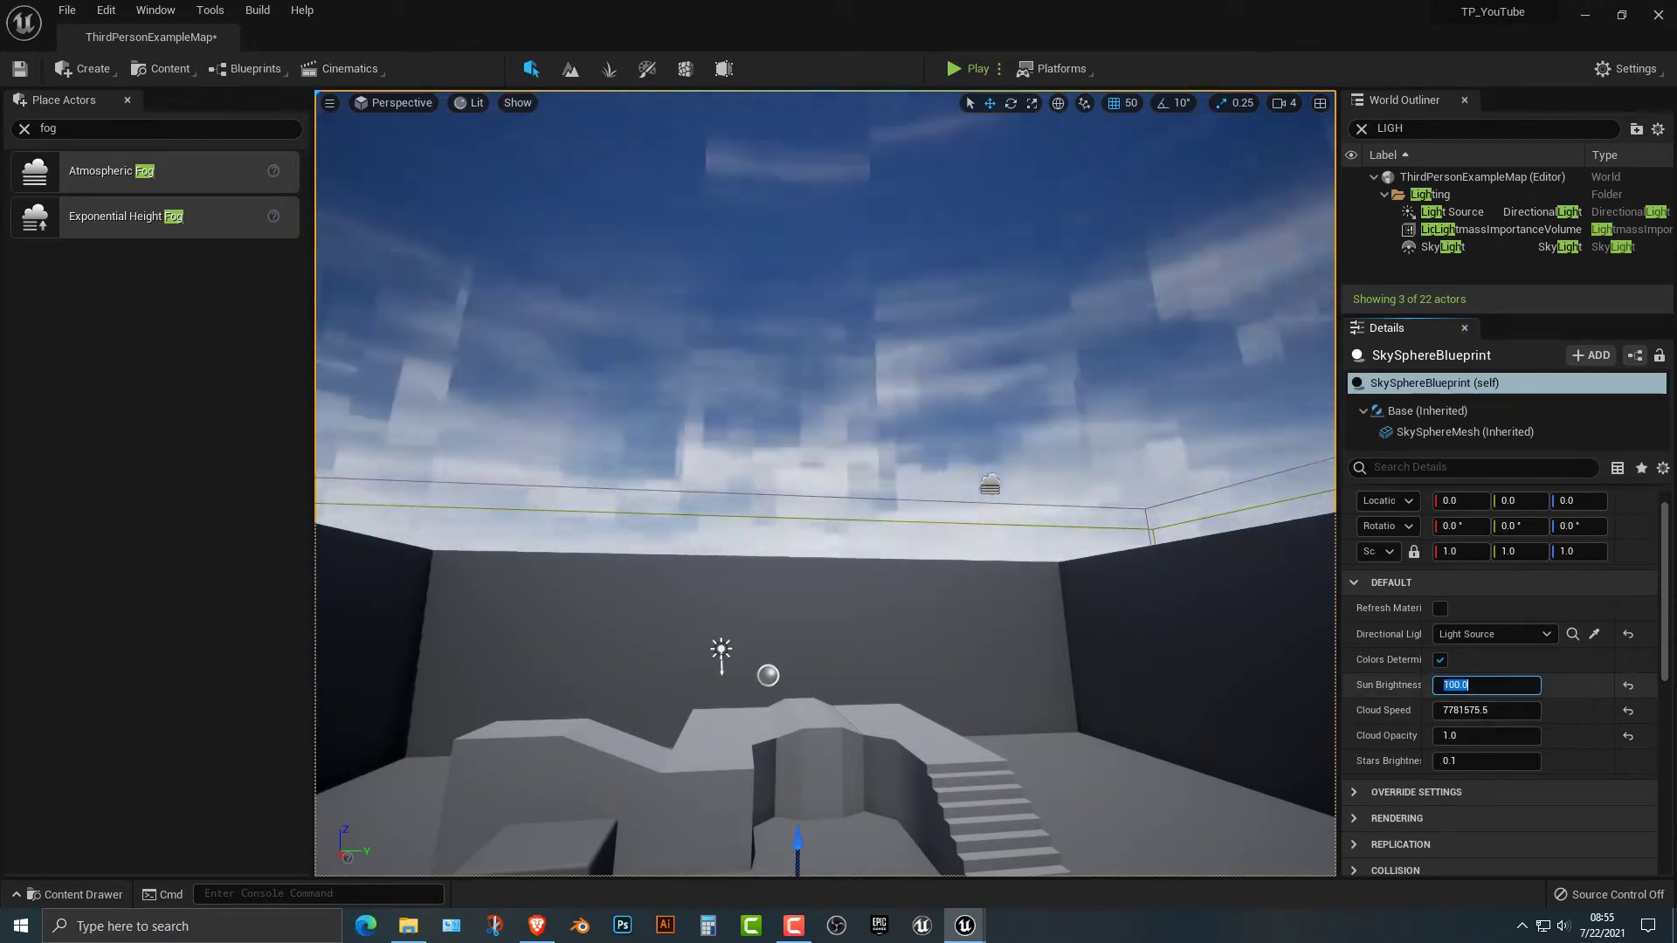
pyautogui.click(1485, 710)
pyautogui.write('100')
pyautogui.press('Return')
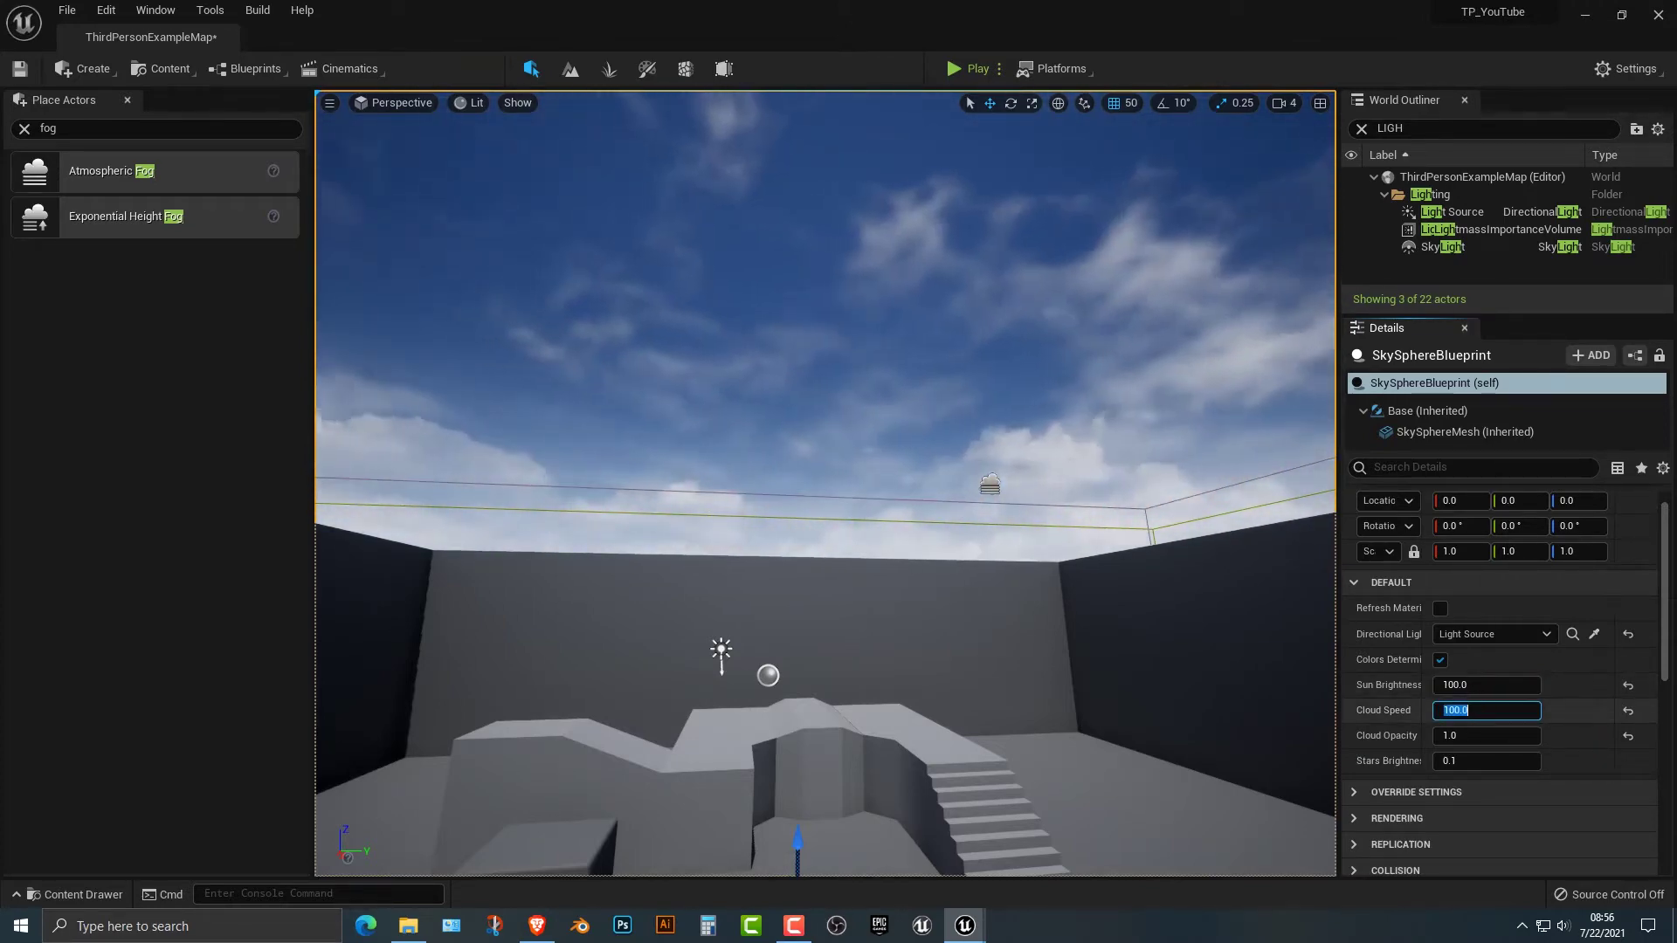
# Raise the sky sphere's cloud opacity to about 1.95 for denser clouds
pyautogui.moveTo(826, 490); pyautogui.dragTo(690, 332, button='right')
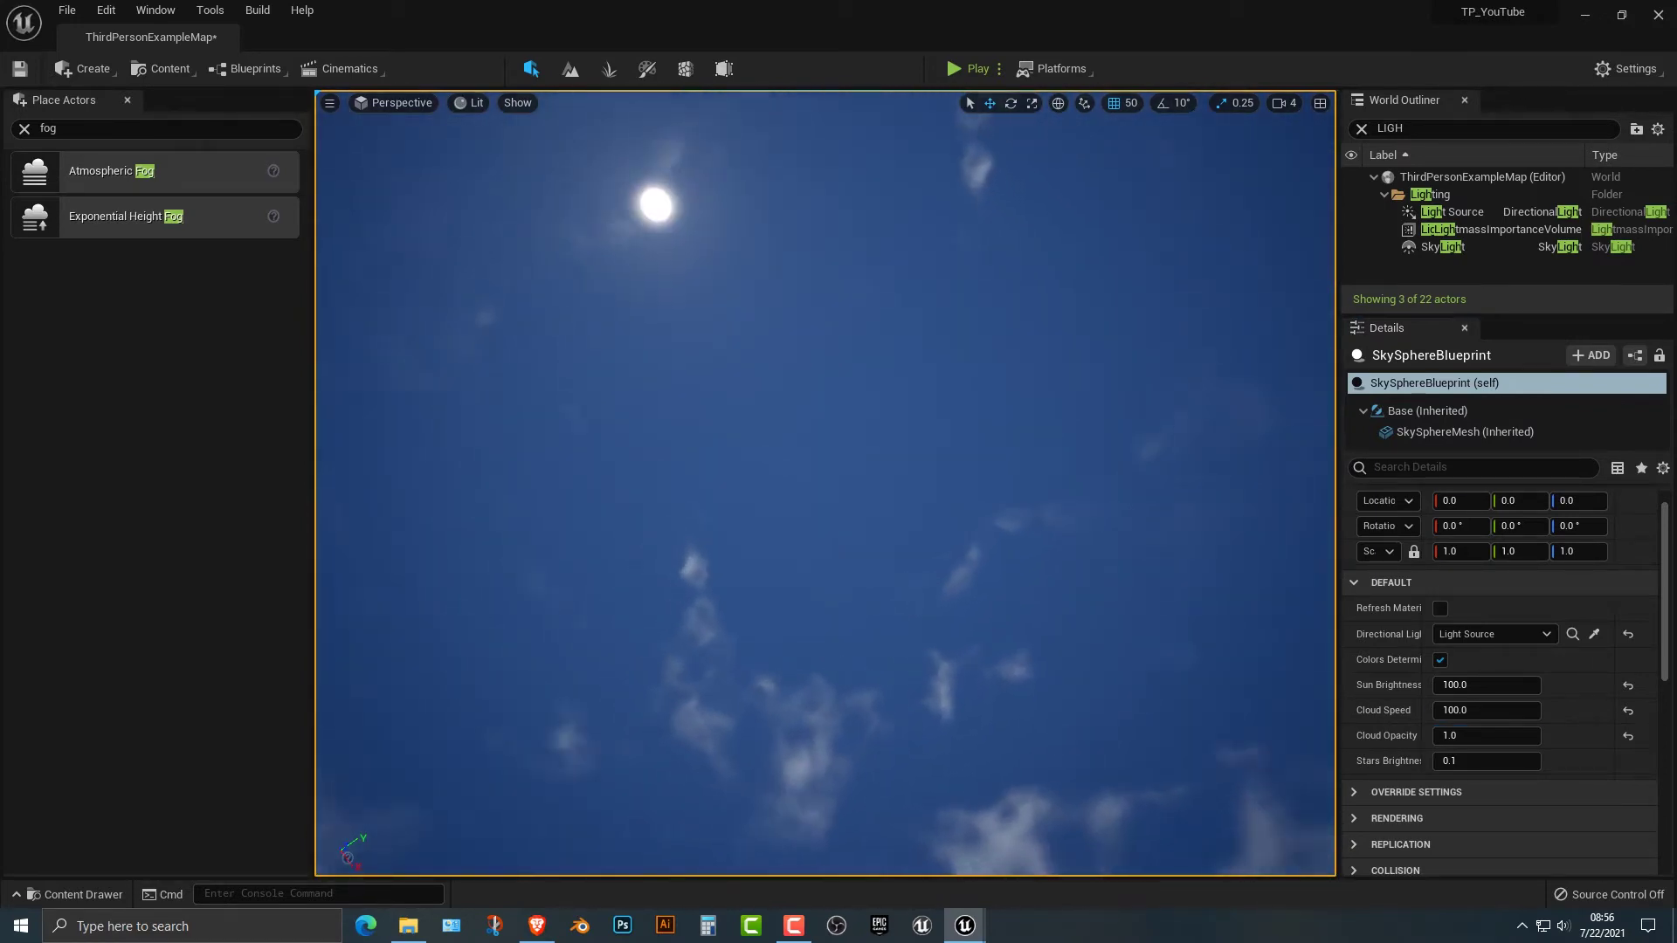
pyautogui.moveTo(817, 310); pyautogui.dragTo(817, 415, button='right')
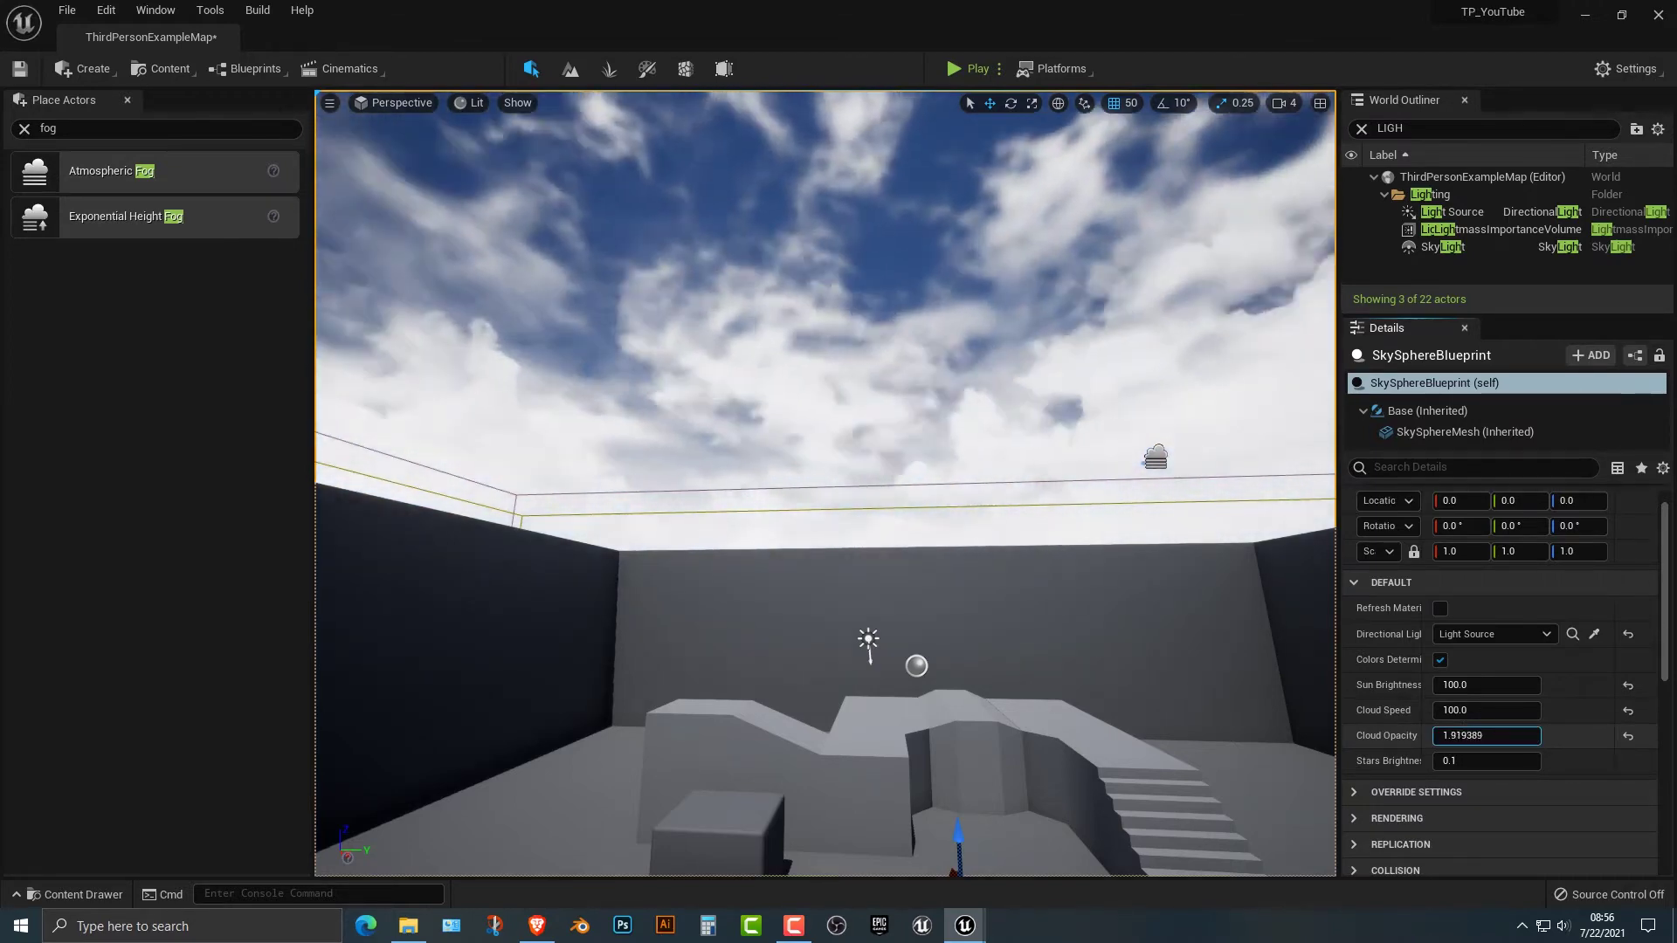
pyautogui.moveTo(1487, 736)
pyautogui.mouseDown()
pyautogui.moveTo(1598, 735)
pyautogui.moveTo(1460, 735)
pyautogui.moveTo(1479, 735)
pyautogui.mouseUp()
pyautogui.moveTo(1135, 524); pyautogui.dragTo(943, 437, button='right')
pyautogui.moveTo(825, 393); pyautogui.dragTo(825, 541, button='right')
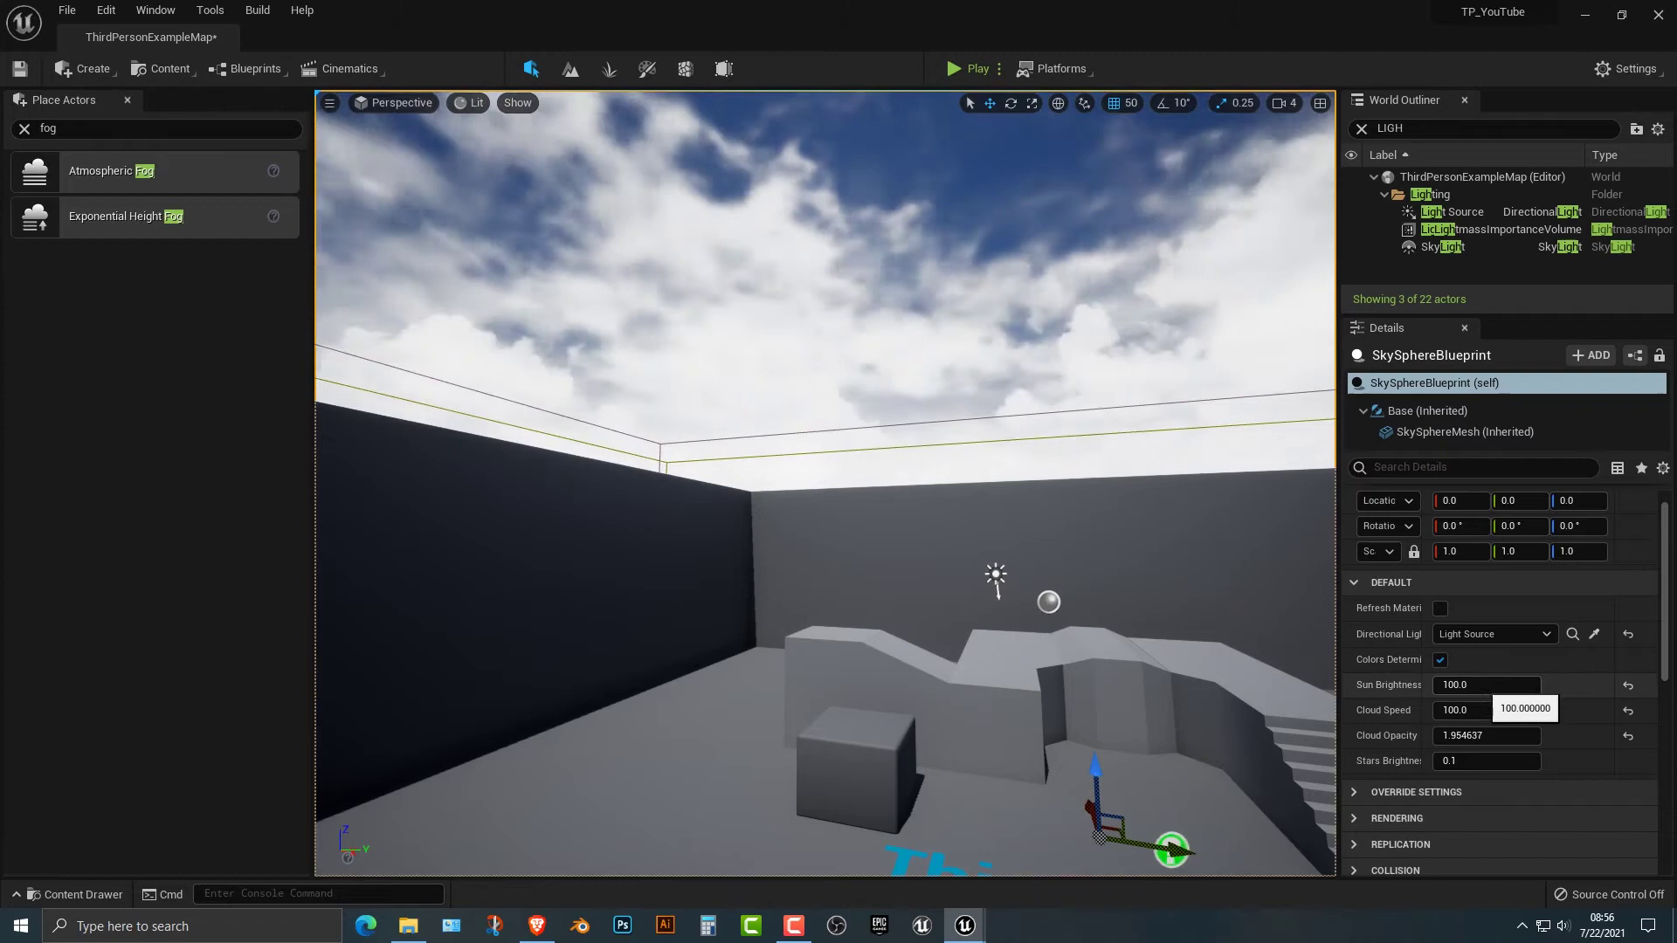
# Set the sky sphere's cloud speed to 20
pyautogui.click(1481, 712)
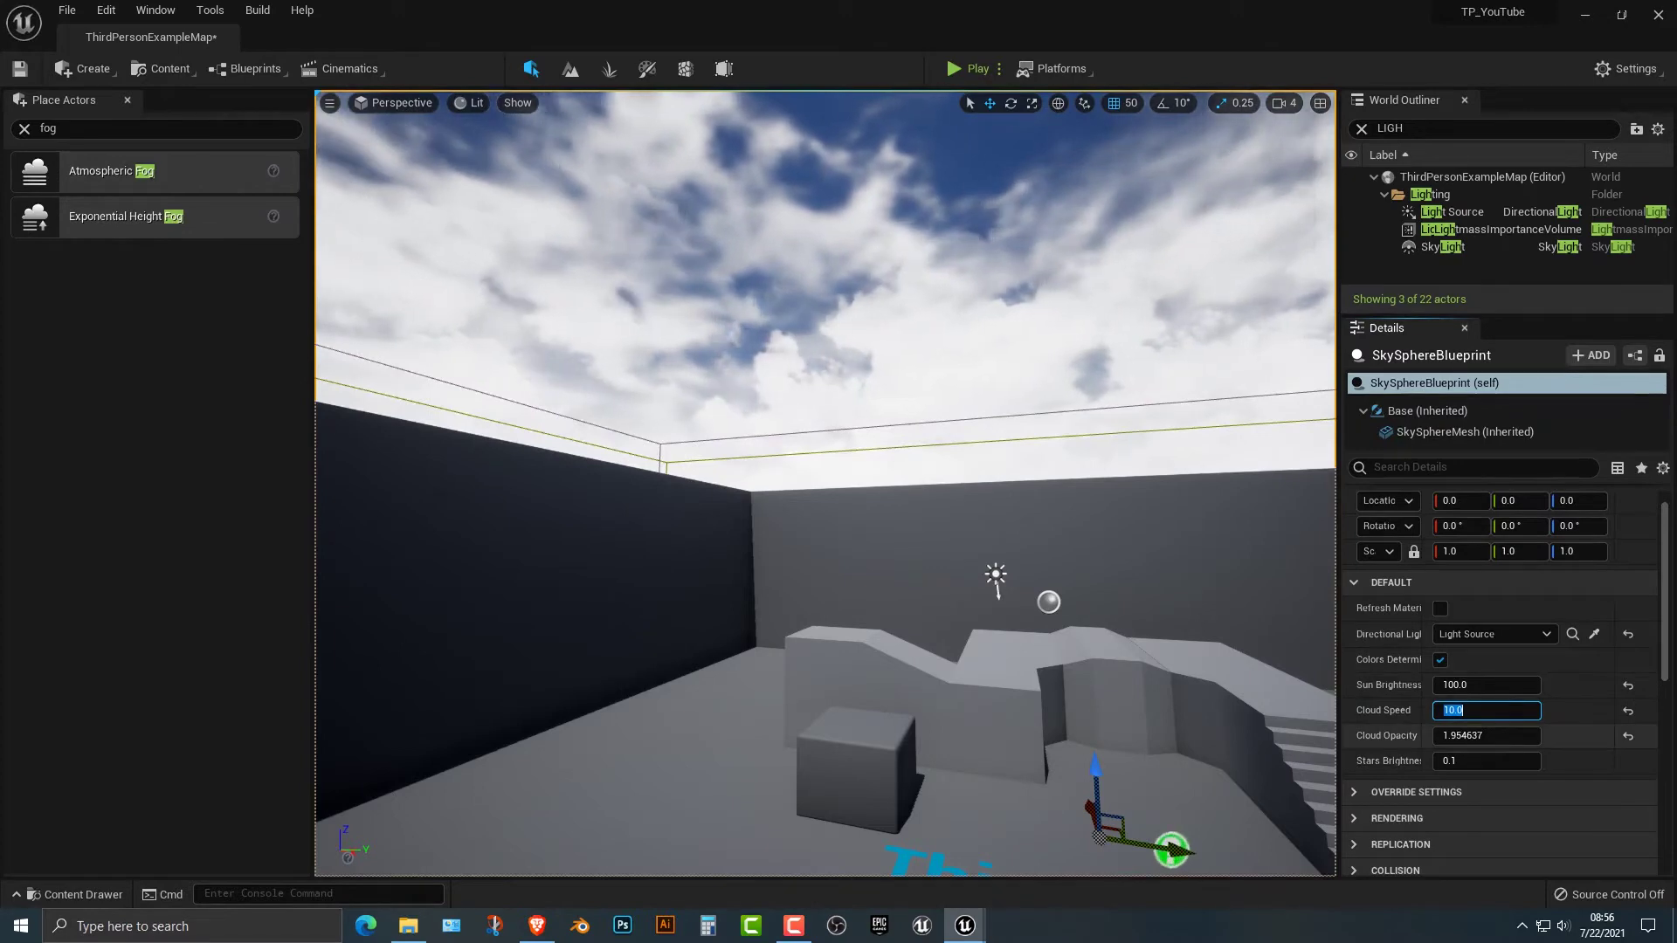
pyautogui.write('20')
pyautogui.press('Return')
pyautogui.moveTo(1048, 489); pyautogui.dragTo(1004, 641, button='right')
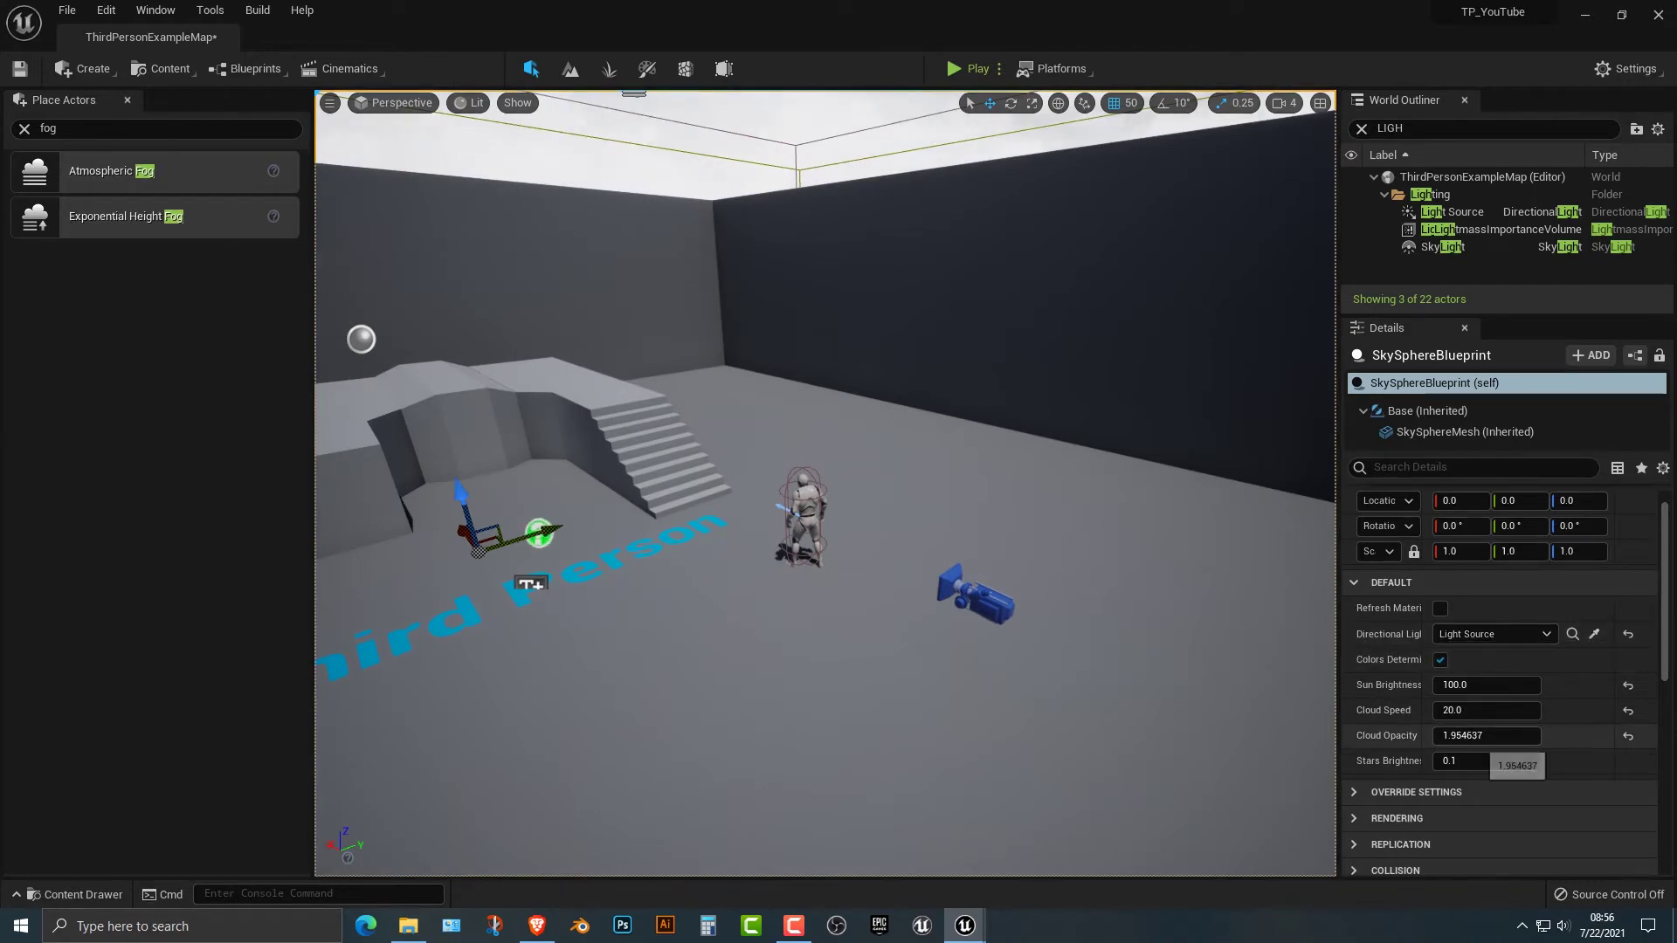
# Look through the sky sphere's Override Settings, including sun height and sky colors, and return to its Default settings
pyautogui.click(1353, 583)
pyautogui.click(1397, 609)
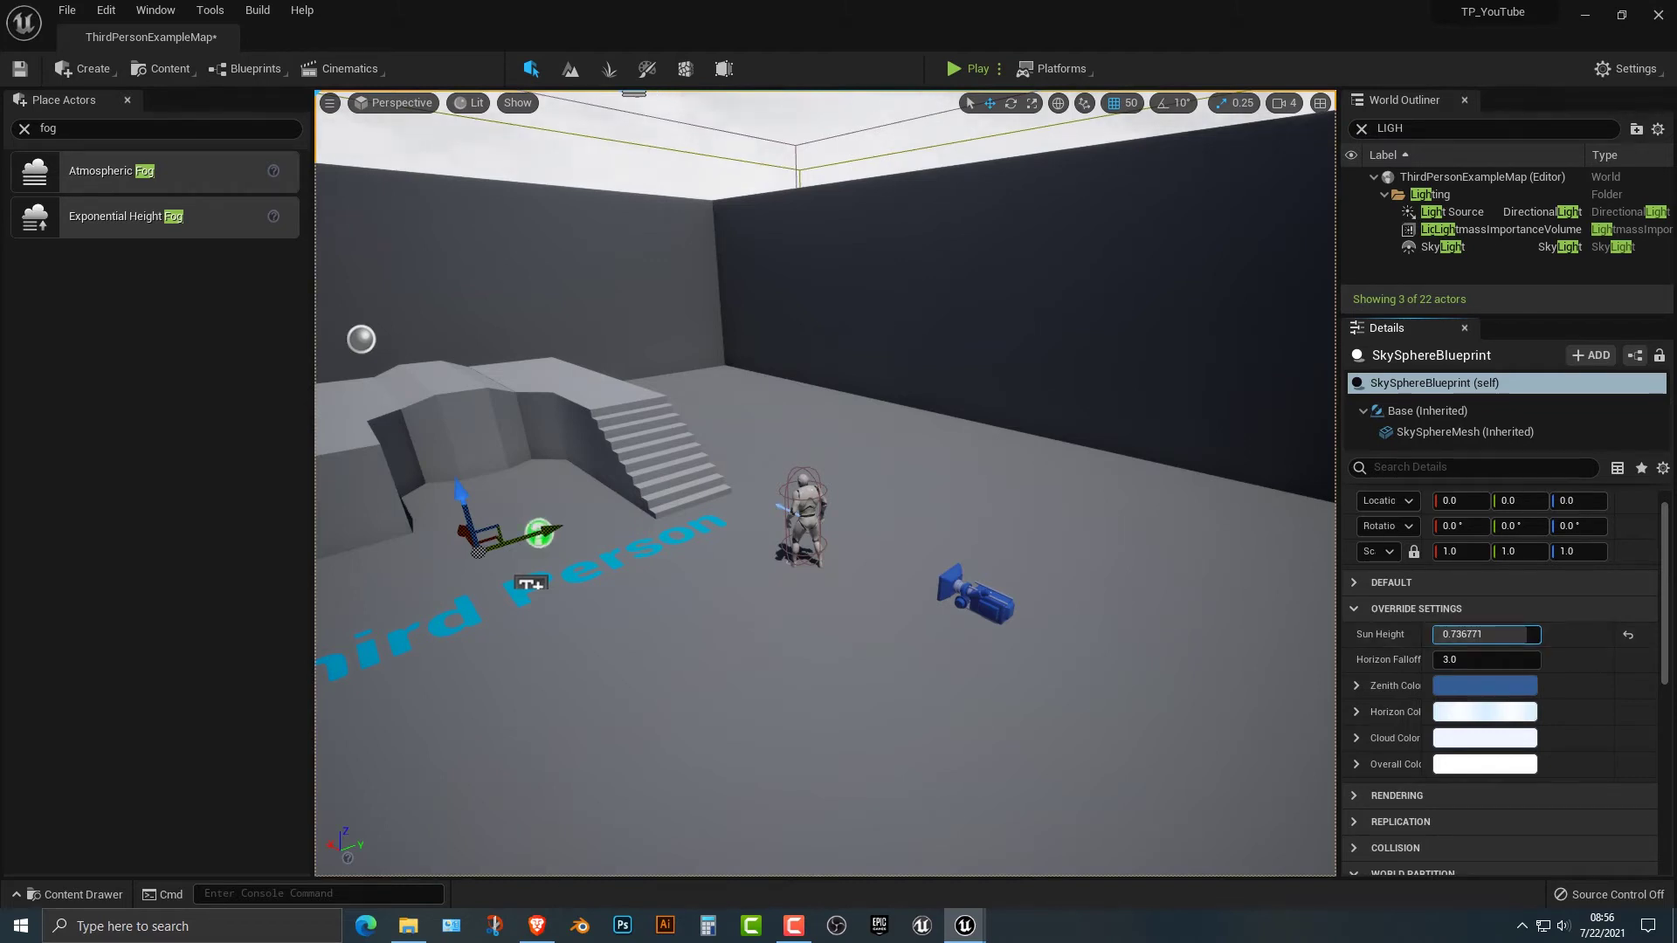
pyautogui.click(1354, 609)
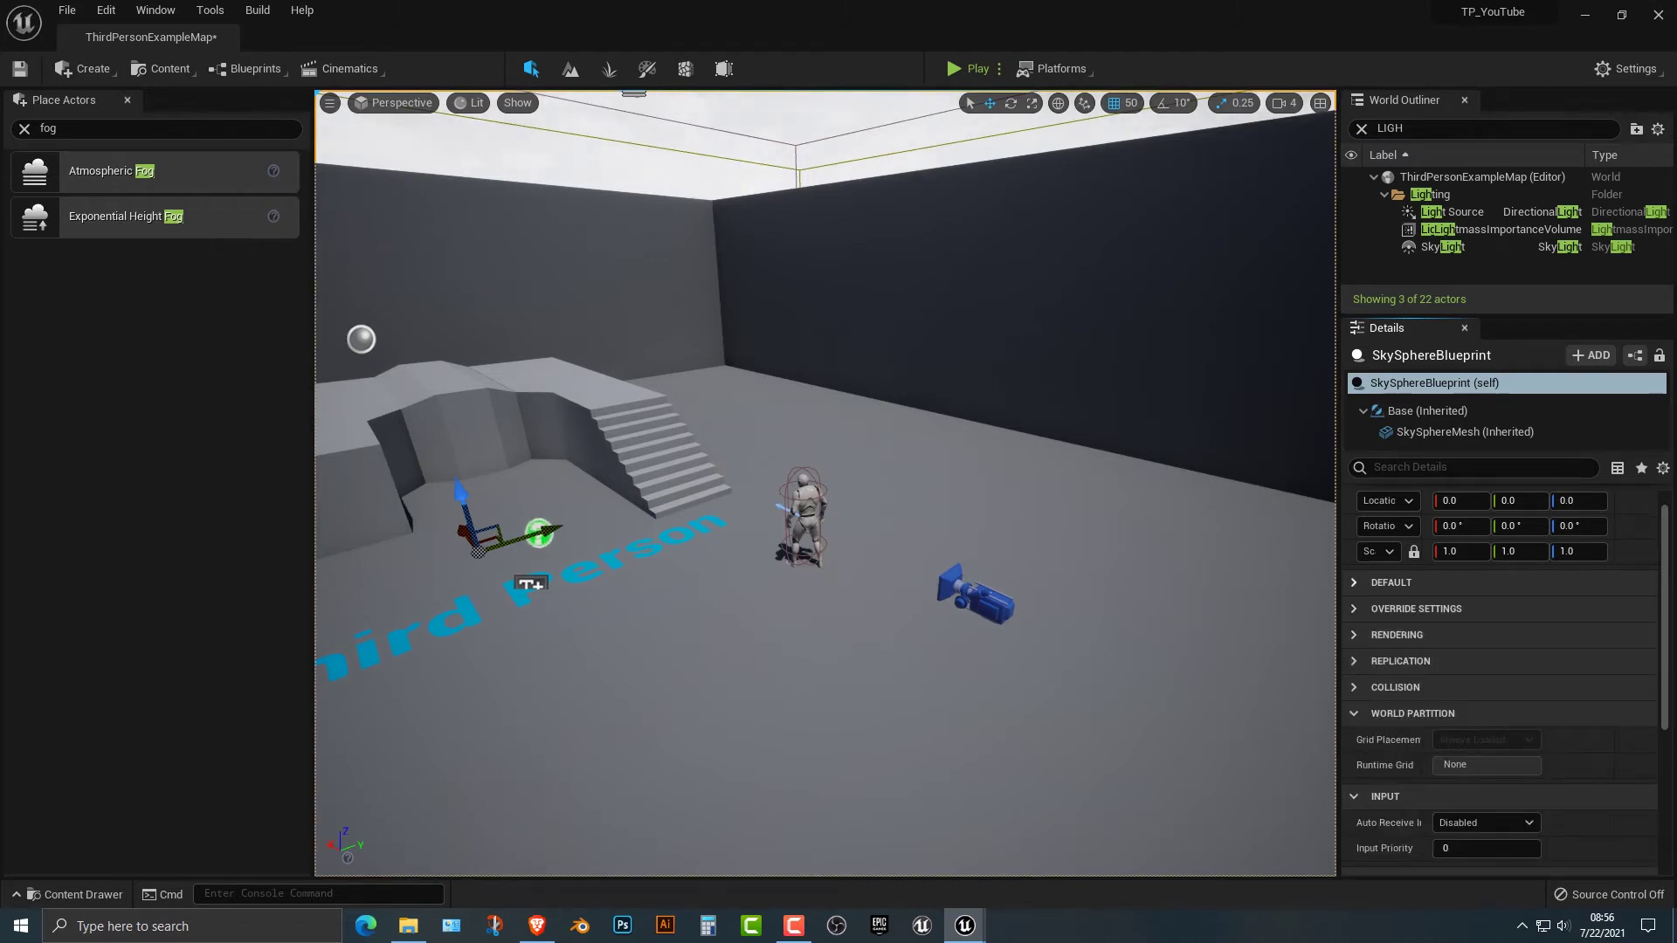
pyautogui.click(1391, 582)
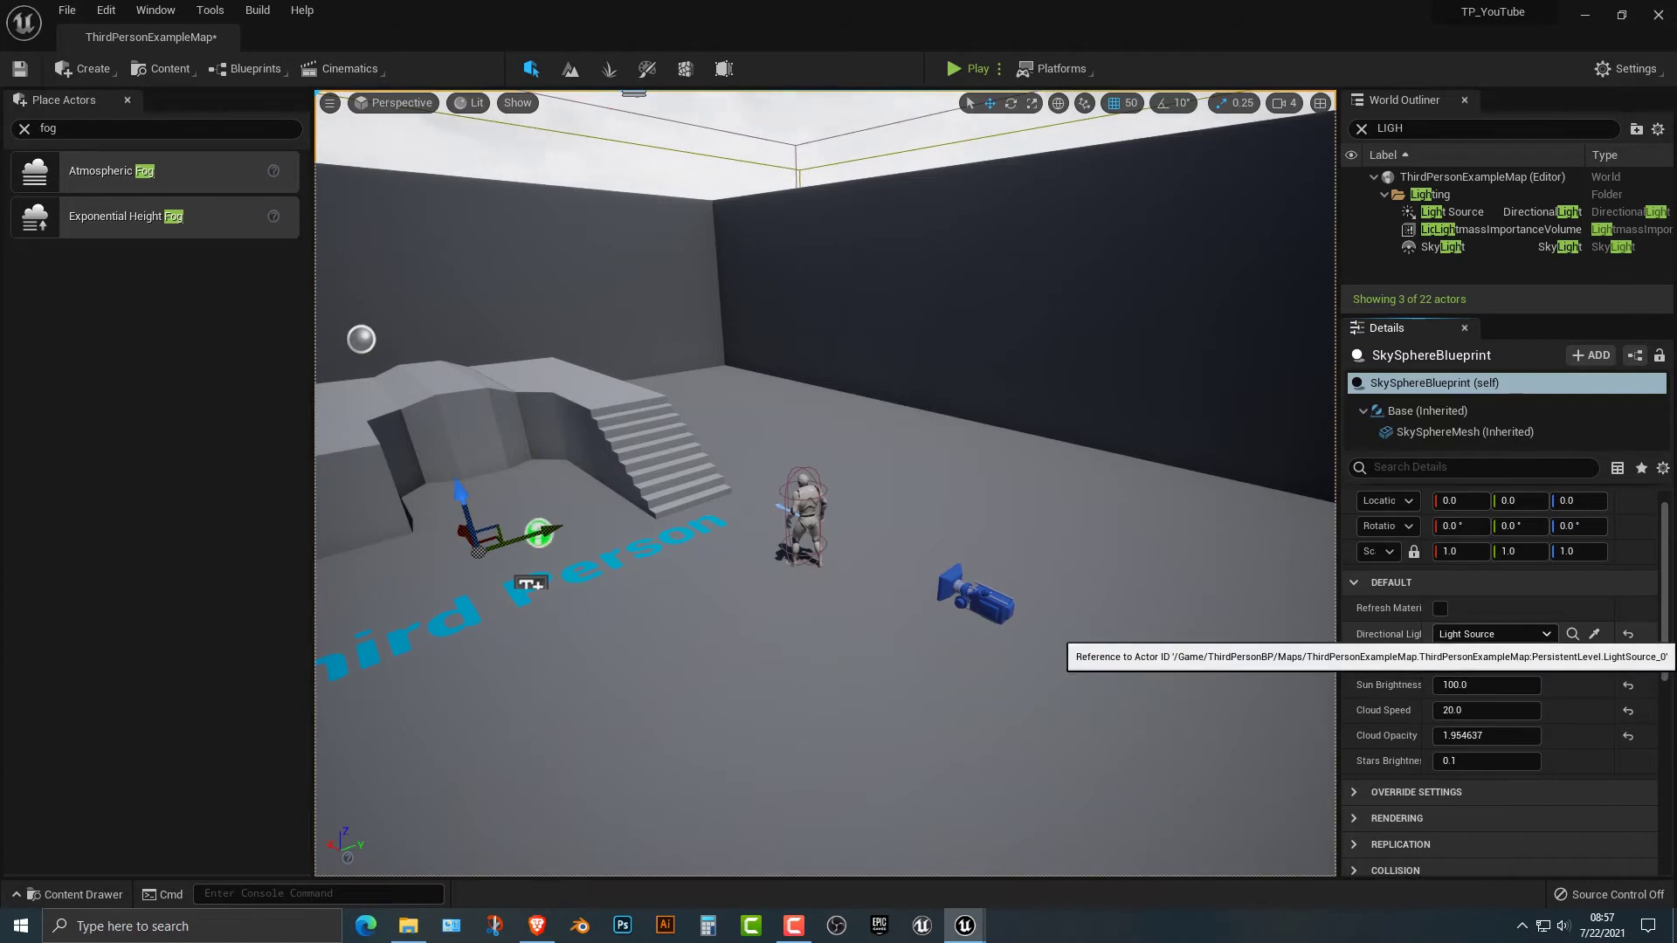
# Check the directional light actor assigned to the sky sphere and inspect the sun and clouds in the sky
pyautogui.click(1493, 635)
pyautogui.click(1453, 438)
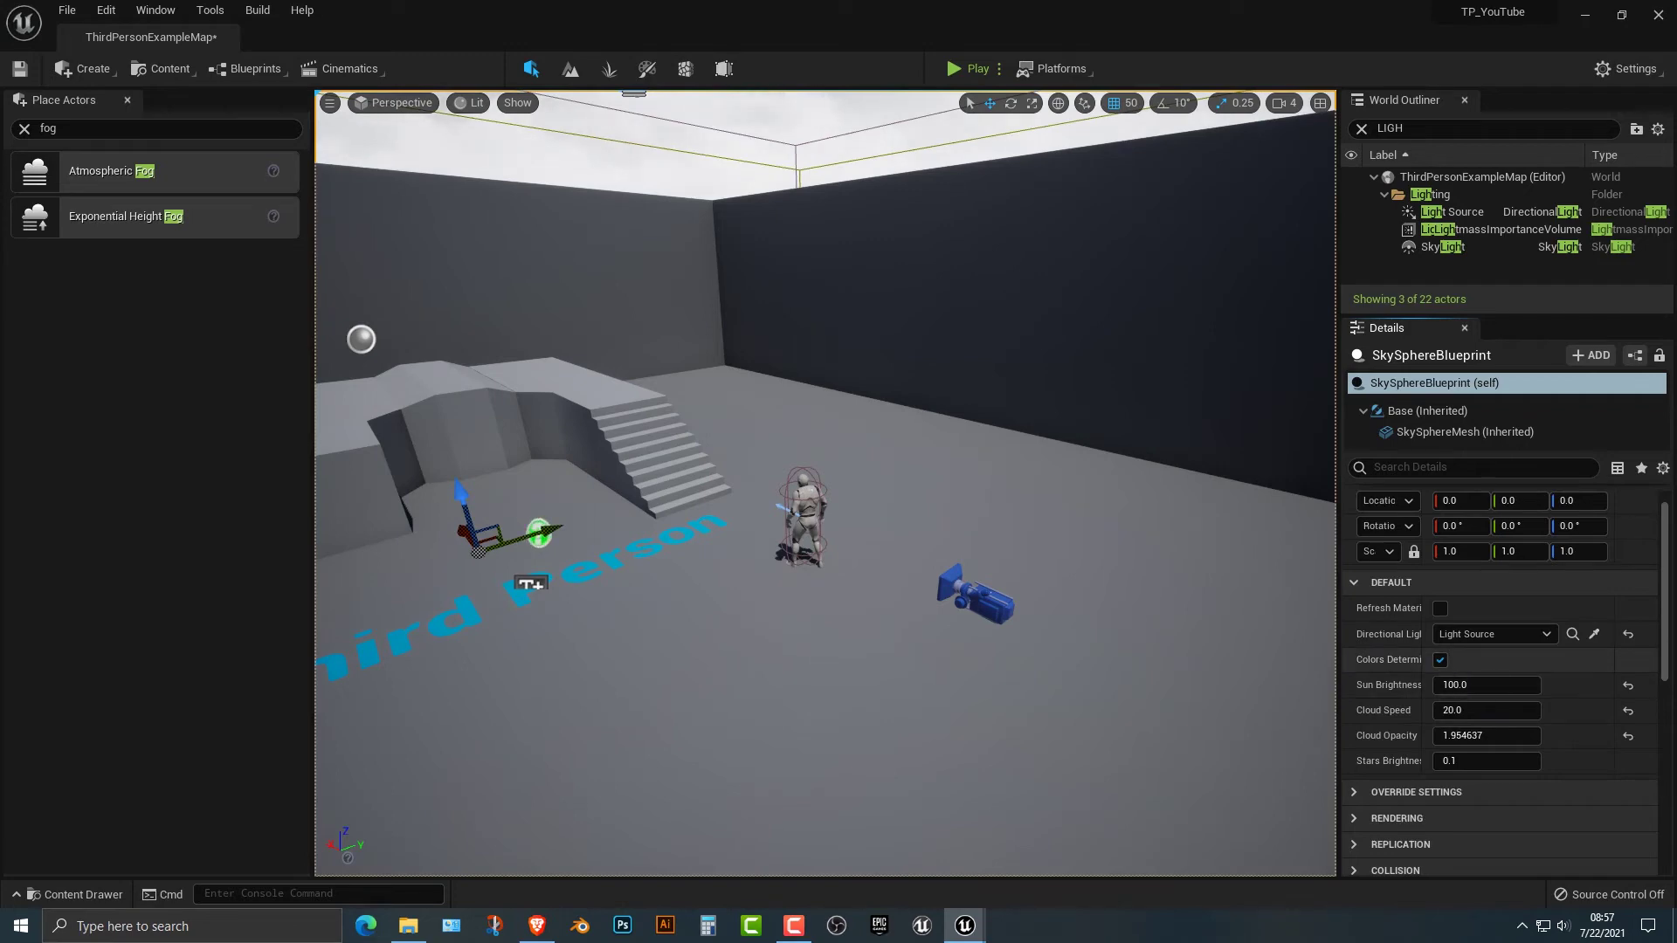
pyautogui.moveTo(1048, 559); pyautogui.dragTo(734, 209, button='right')
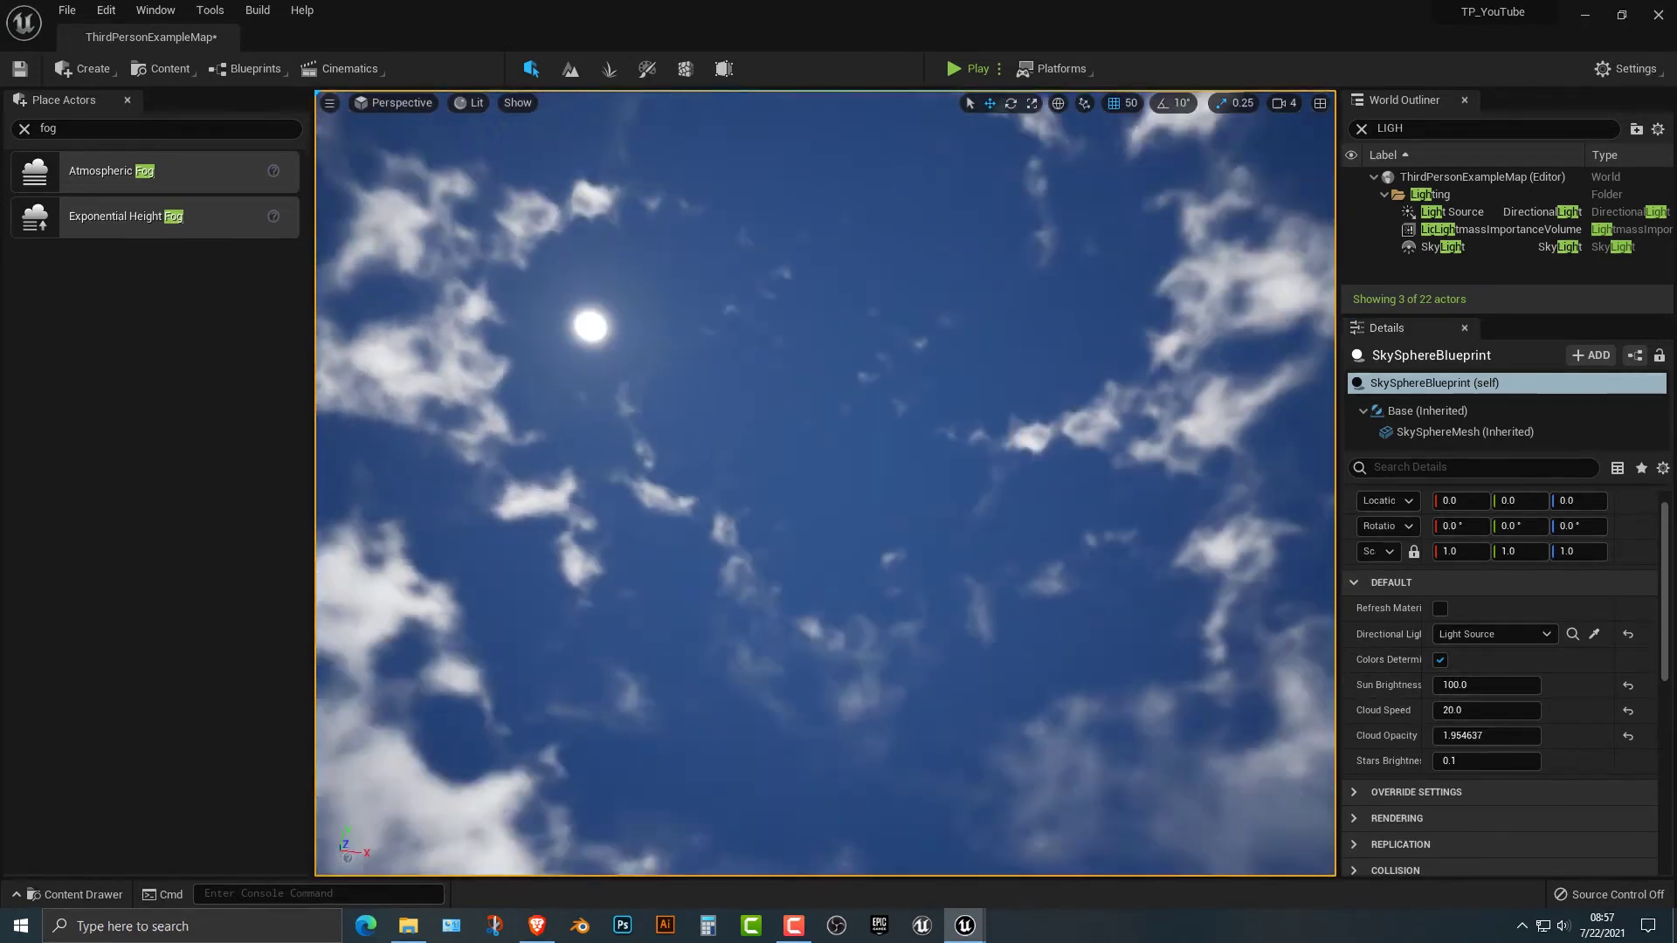
pyautogui.moveTo(839, 398); pyautogui.dragTo(826, 450, button='right')
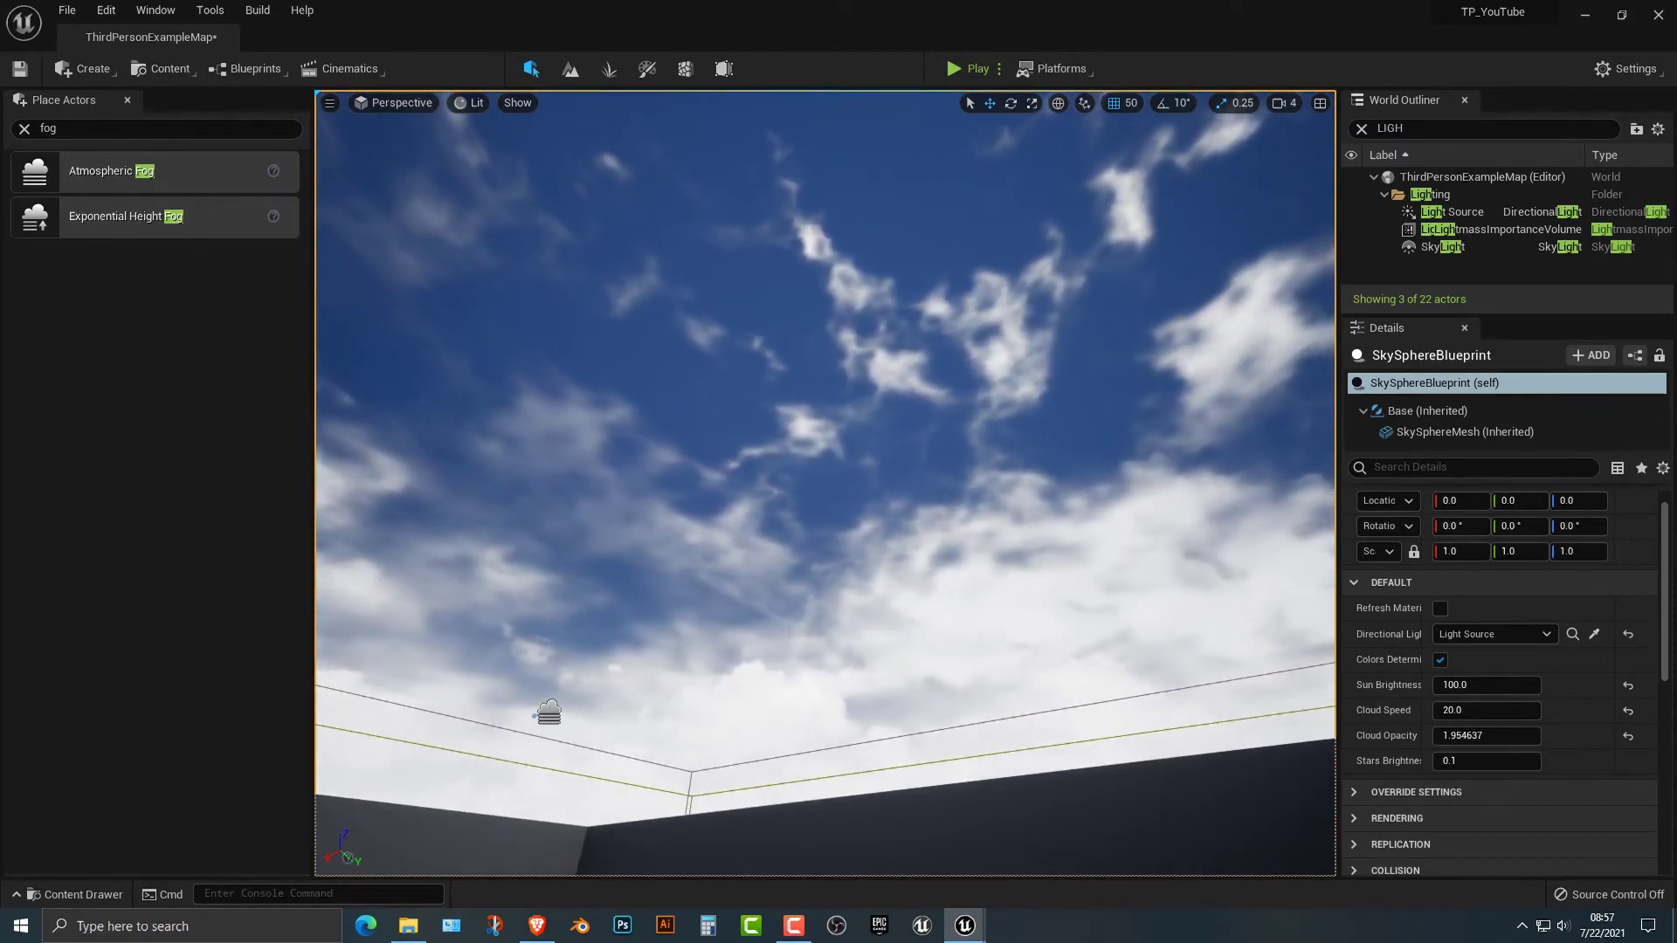